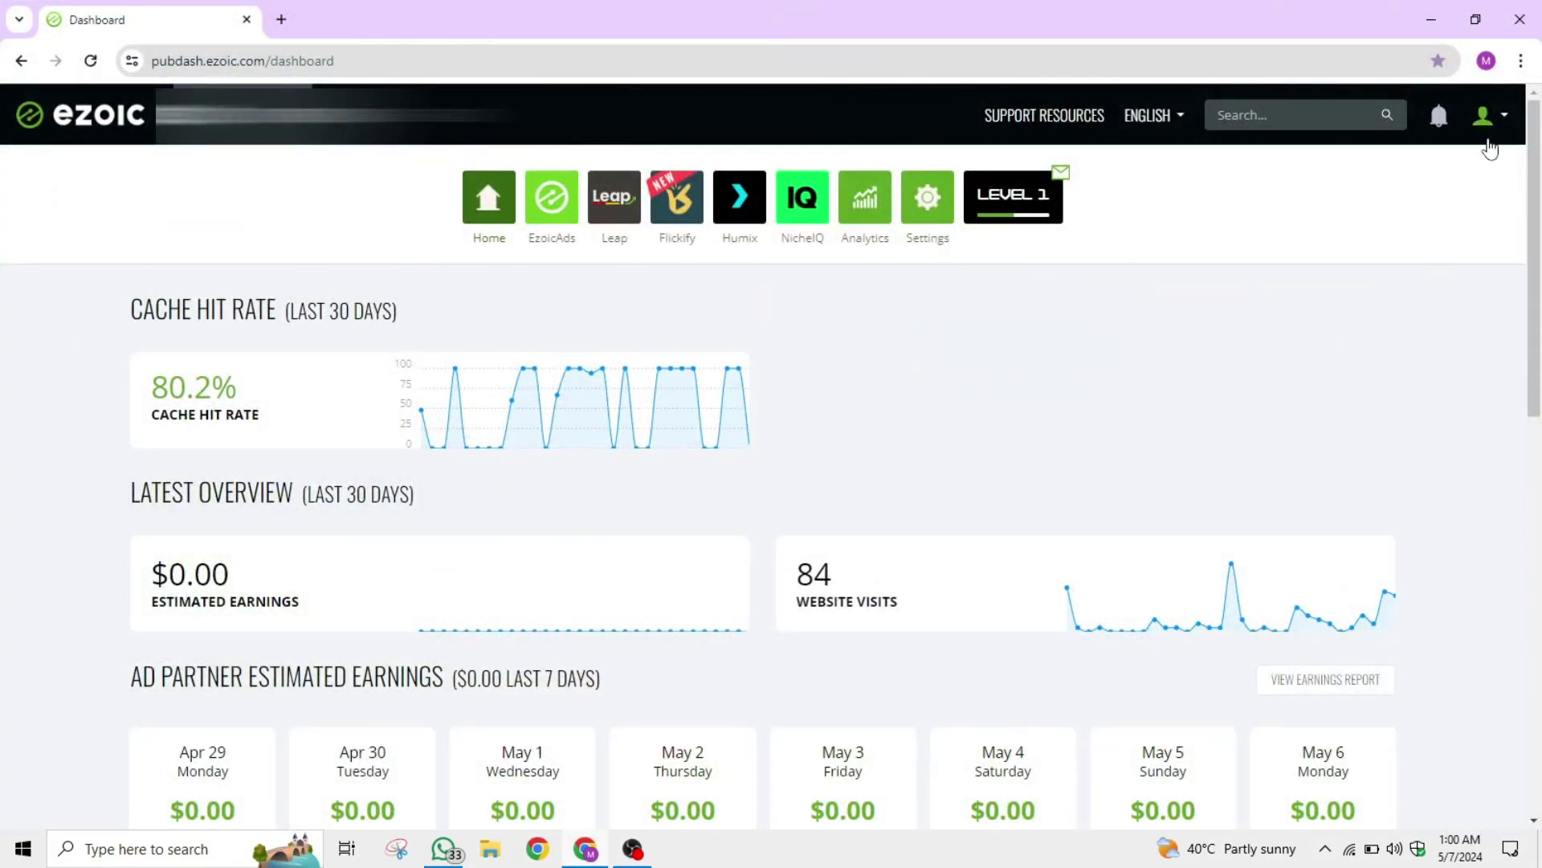
Open the account dropdown from the profile icon in the dashboard header.
left_click(1496, 127)
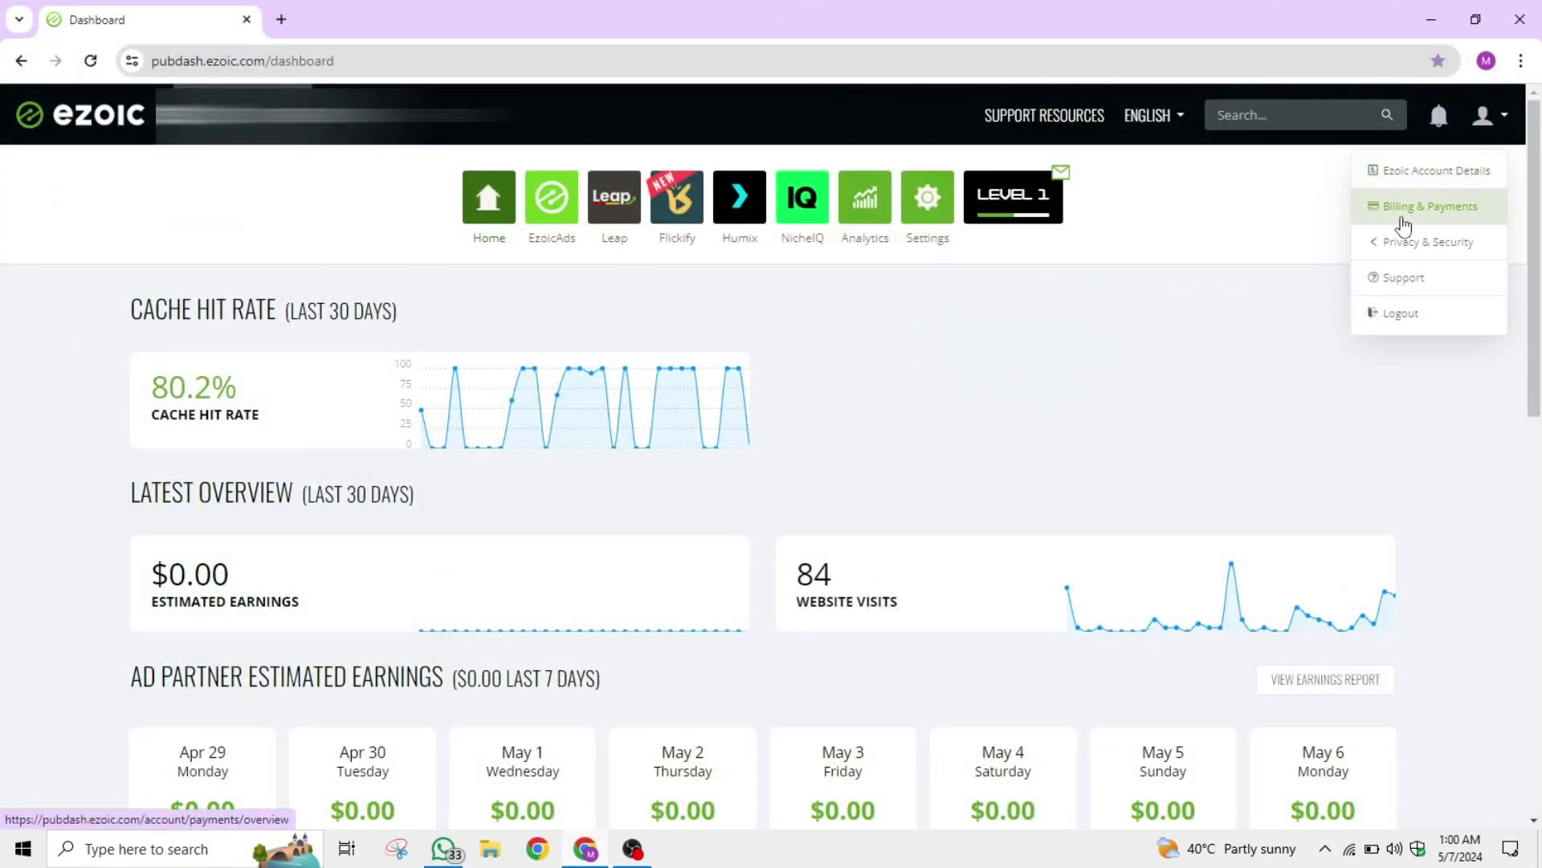
Go to Billing & Payments and highlight its heading and the Missing Tax Information warning.
left_click(1453, 210)
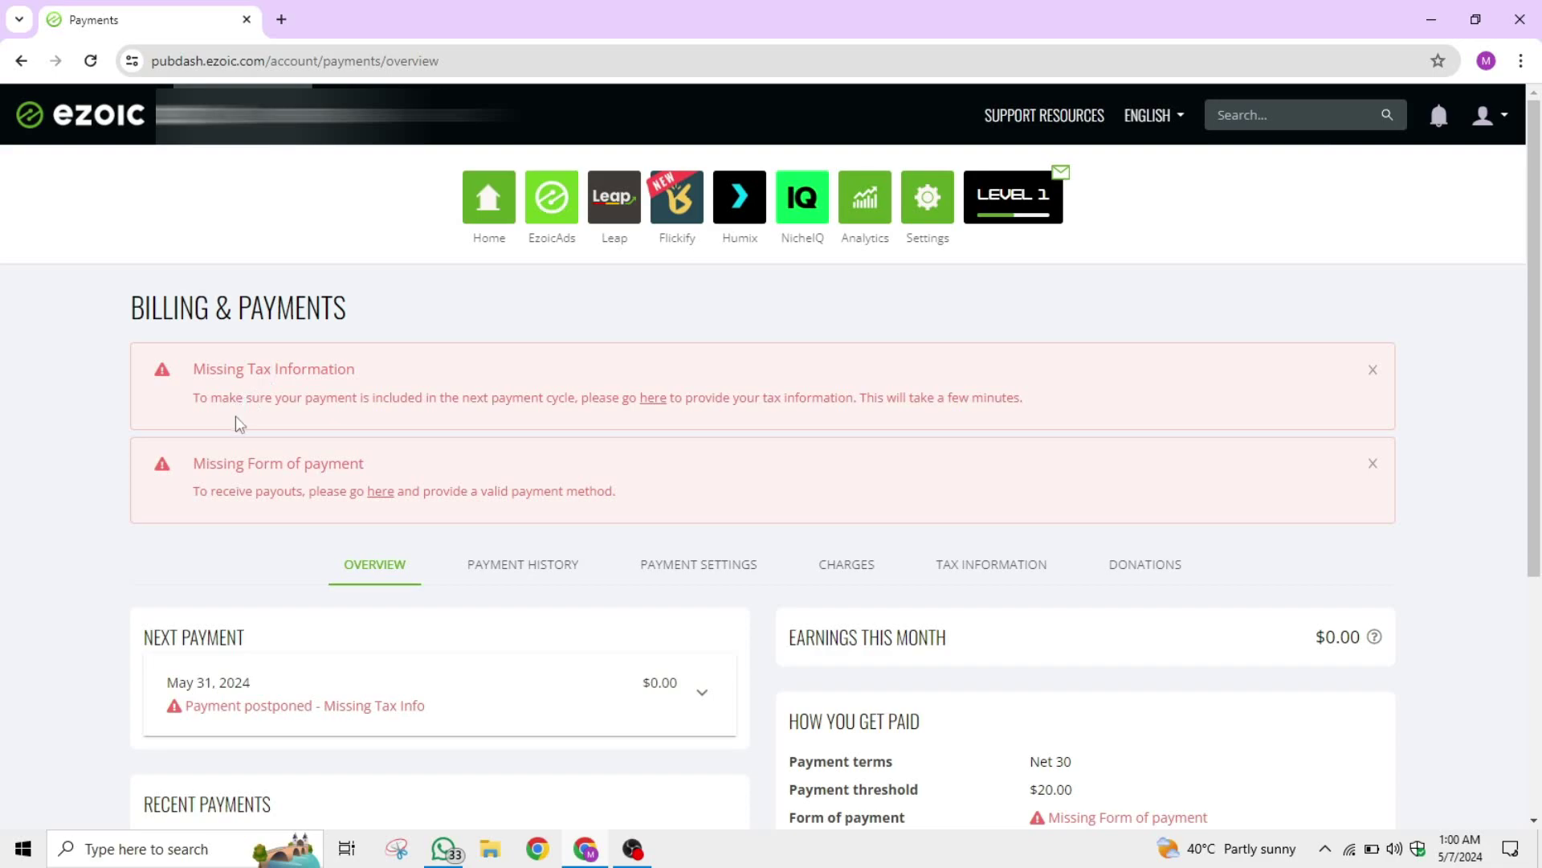
left_click_drag(184, 380, 634, 488)
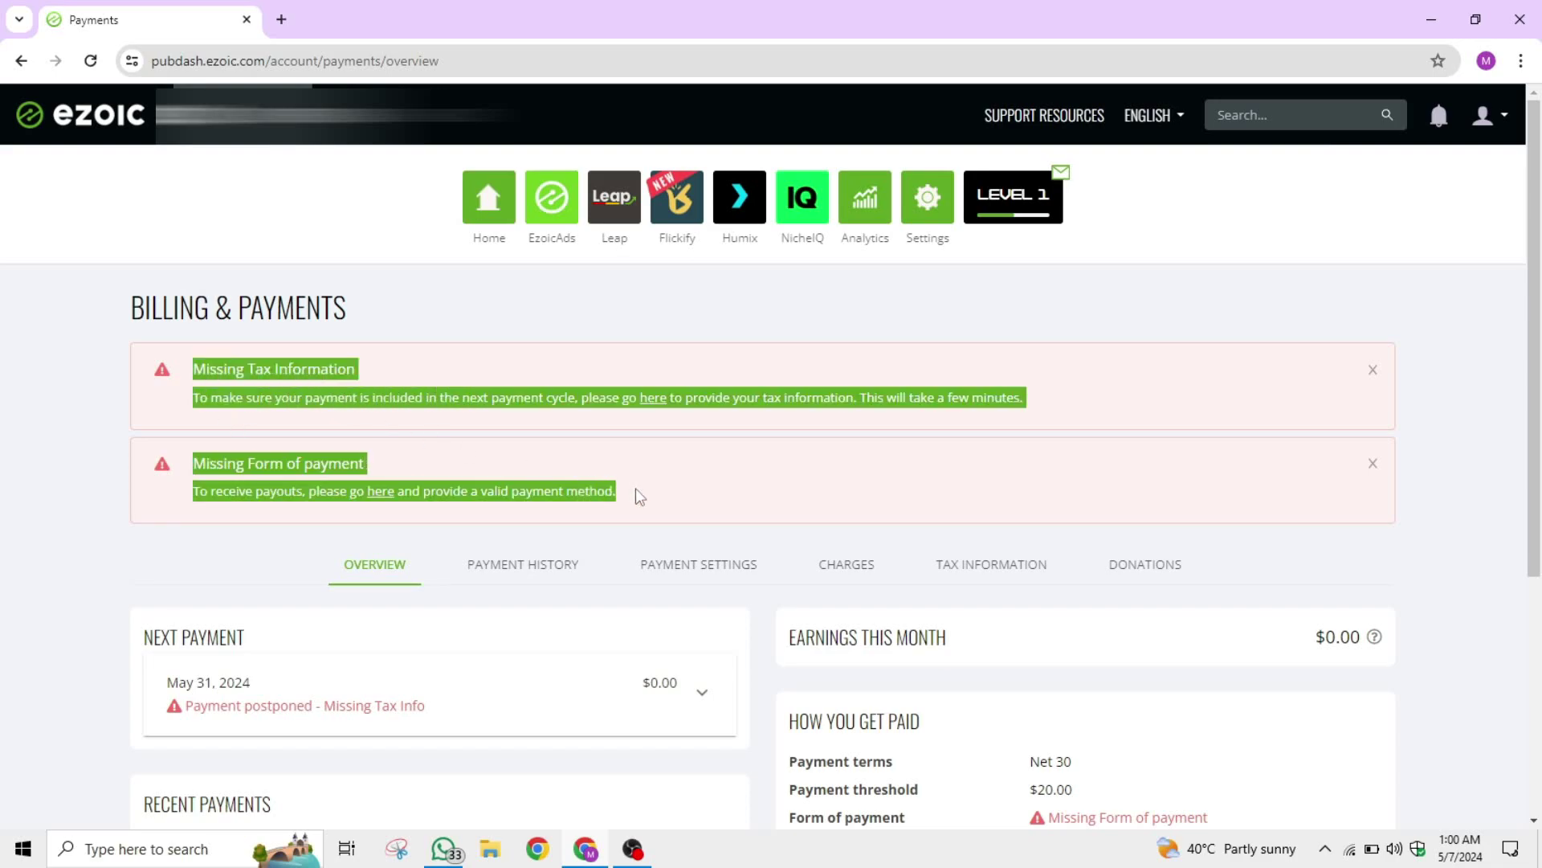
left_click(109, 341)
left_click_drag(103, 289, 430, 290)
left_click(709, 591)
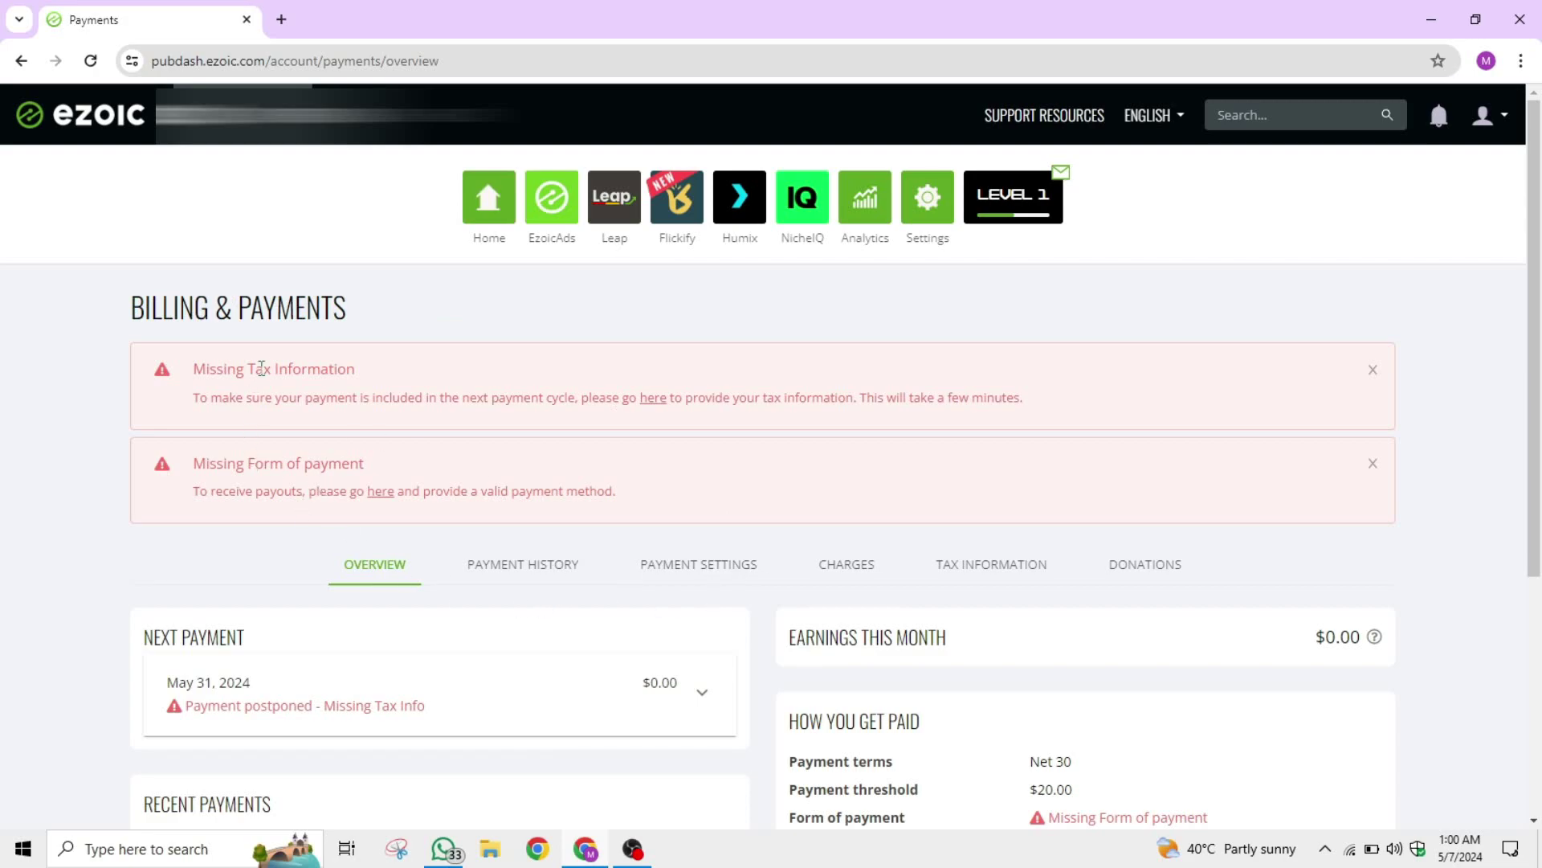
left_click_drag(187, 370, 402, 378)
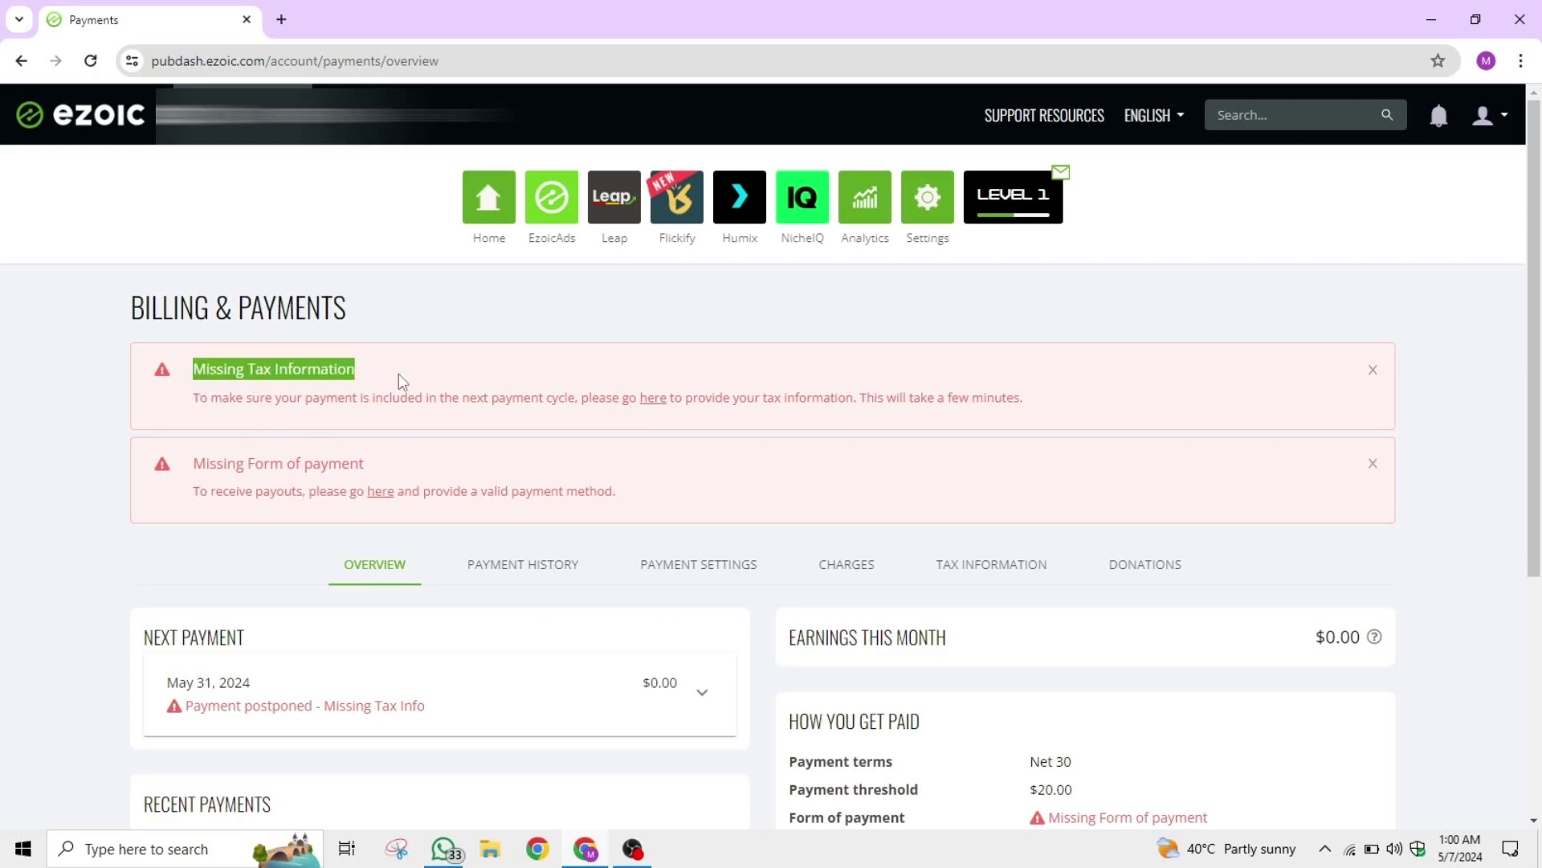
left_click(399, 373)
triple_click(212, 373)
left_click_drag(172, 373, 382, 376)
left_click(382, 376)
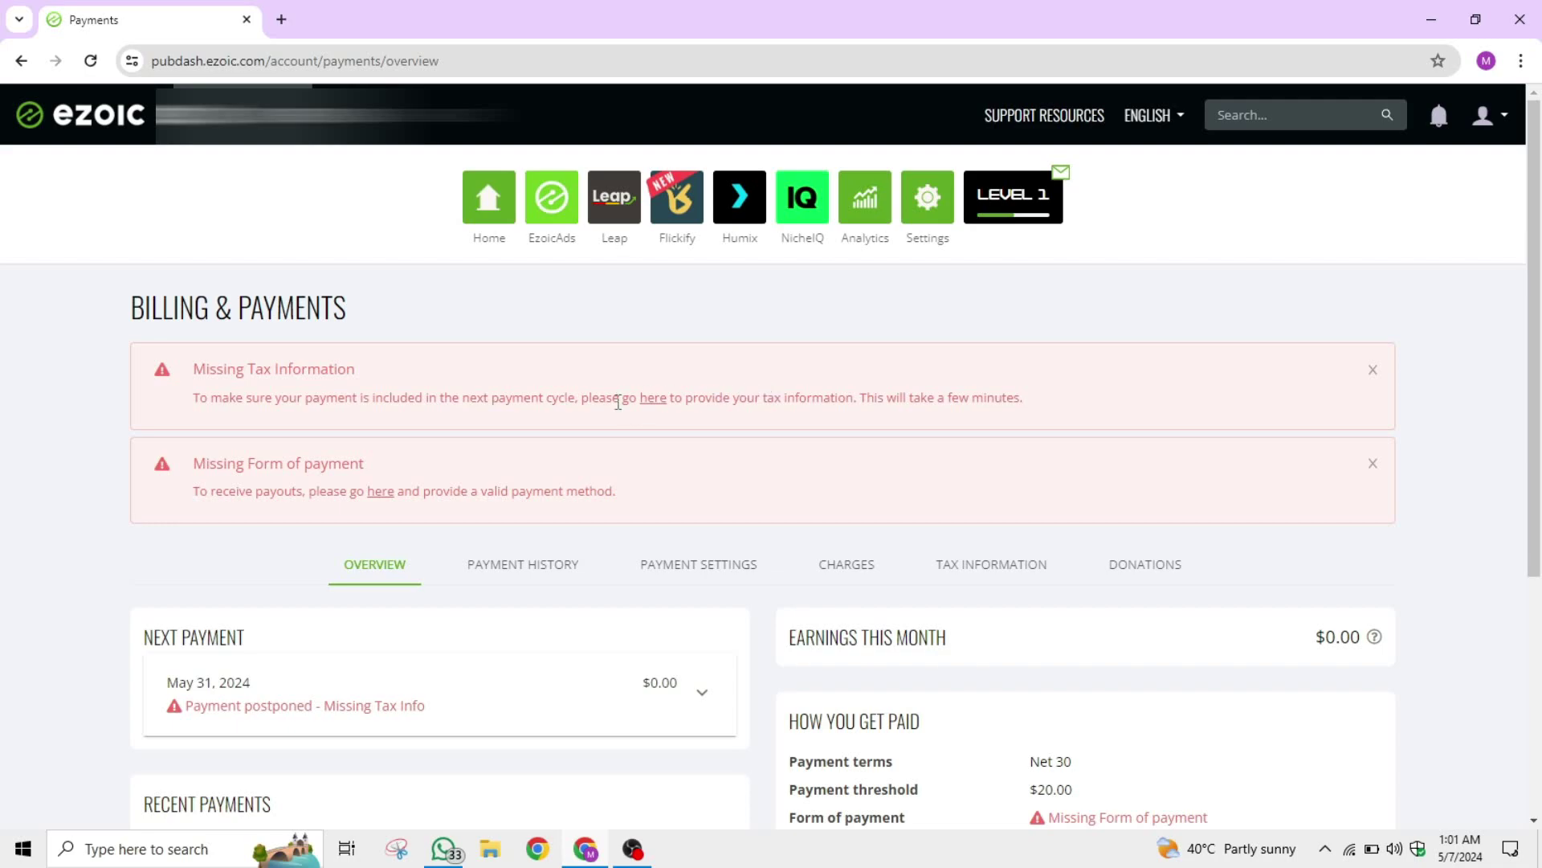
Highlight the Missing Tax Information and Missing Form of payment warnings while reviewing the overview.
left_click_drag(186, 371, 522, 392)
left_click(568, 384)
left_click_drag(179, 454, 441, 469)
left_click(651, 497)
scroll(812, 506, "down", 2)
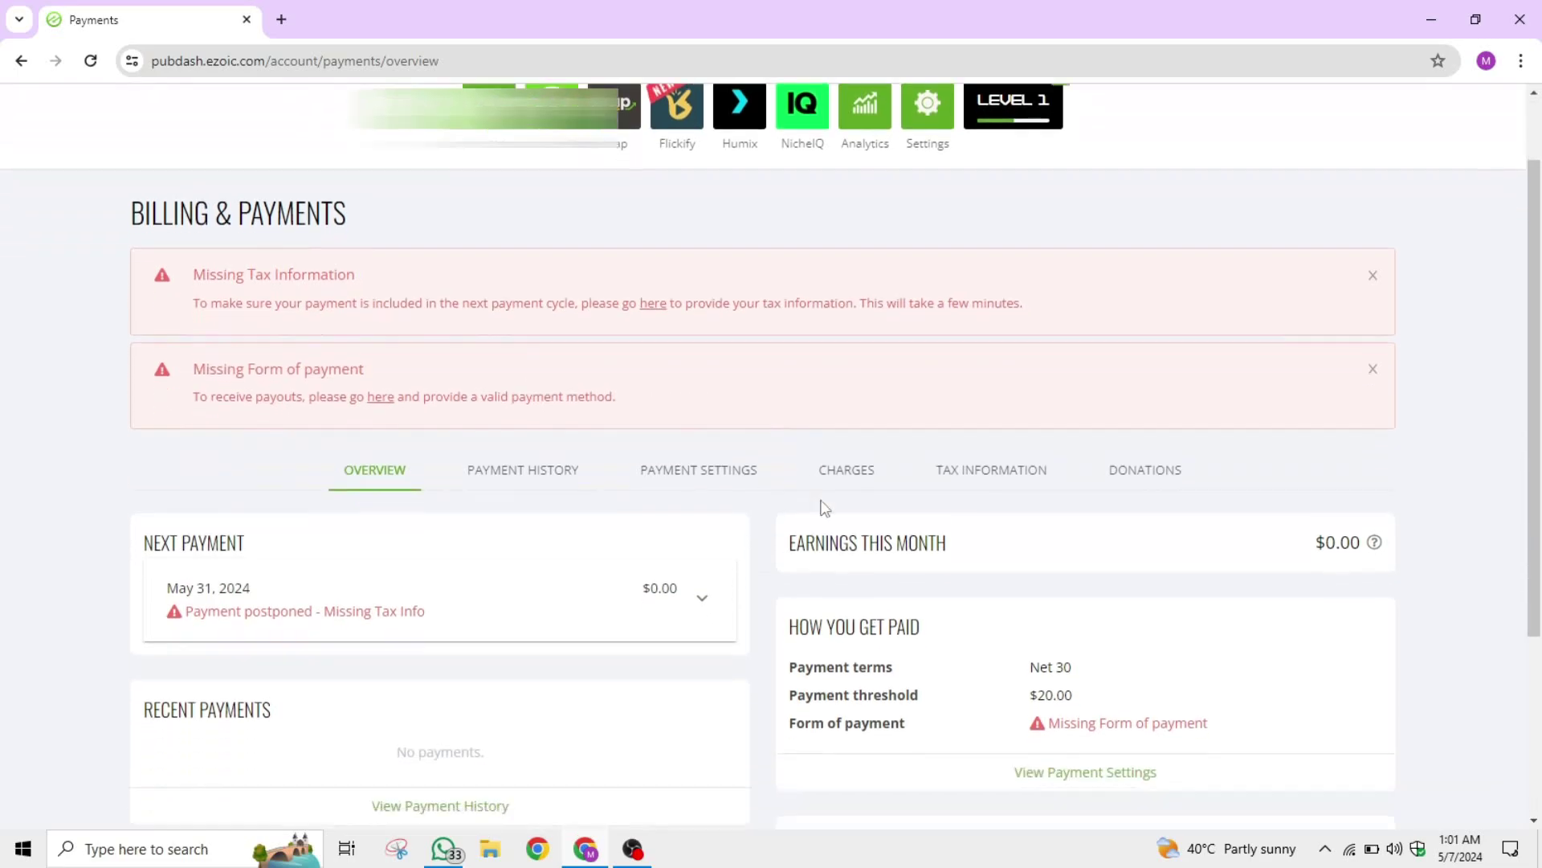
scroll(765, 598, "up", 2)
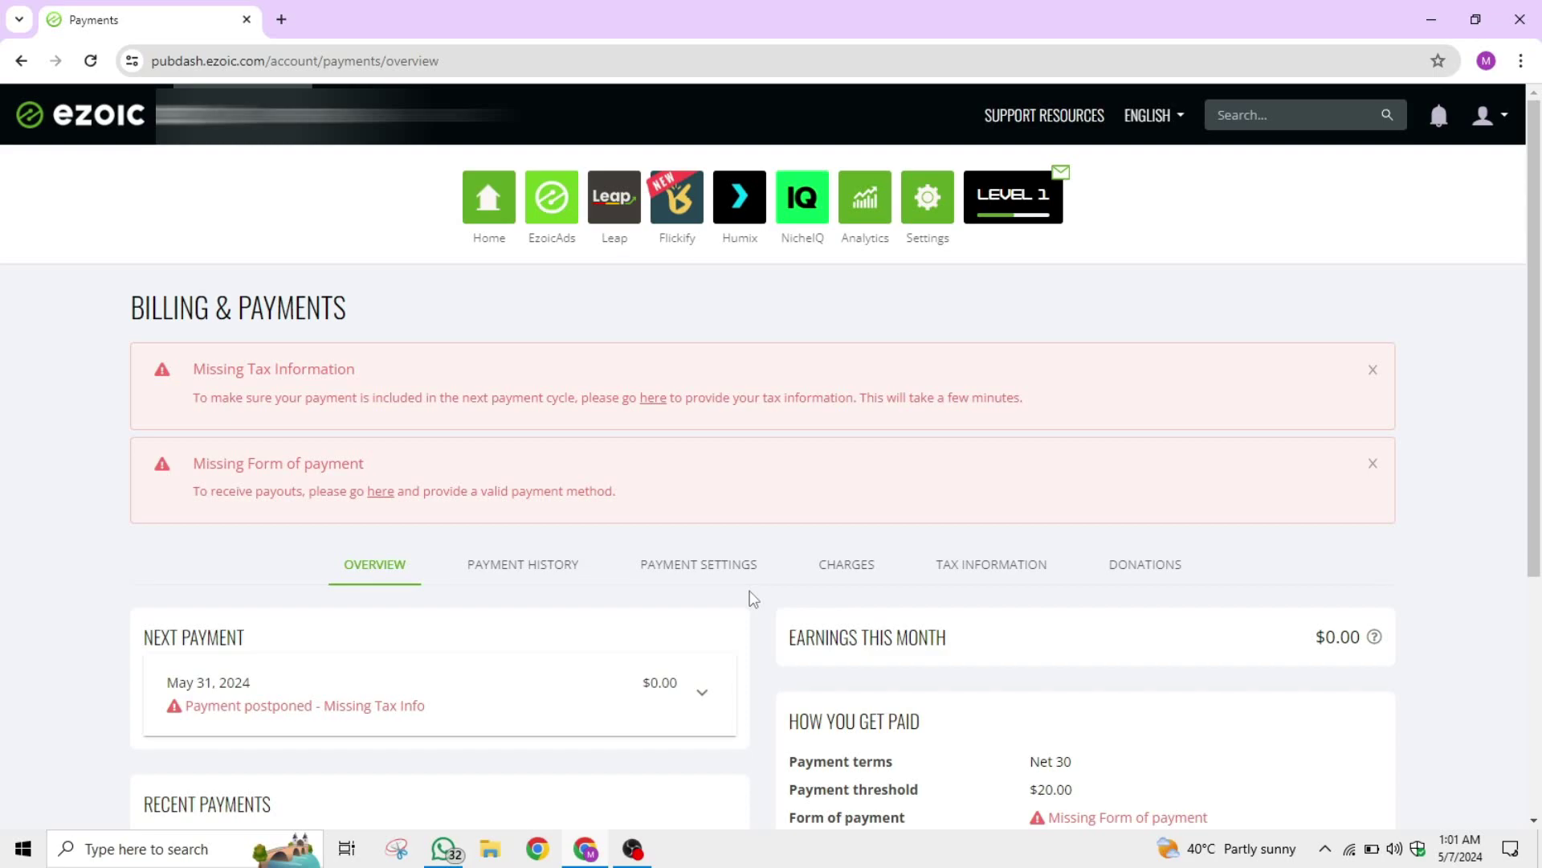
left_click_drag(181, 369, 359, 375)
left_click(562, 392)
scroll(860, 446, "down", 2)
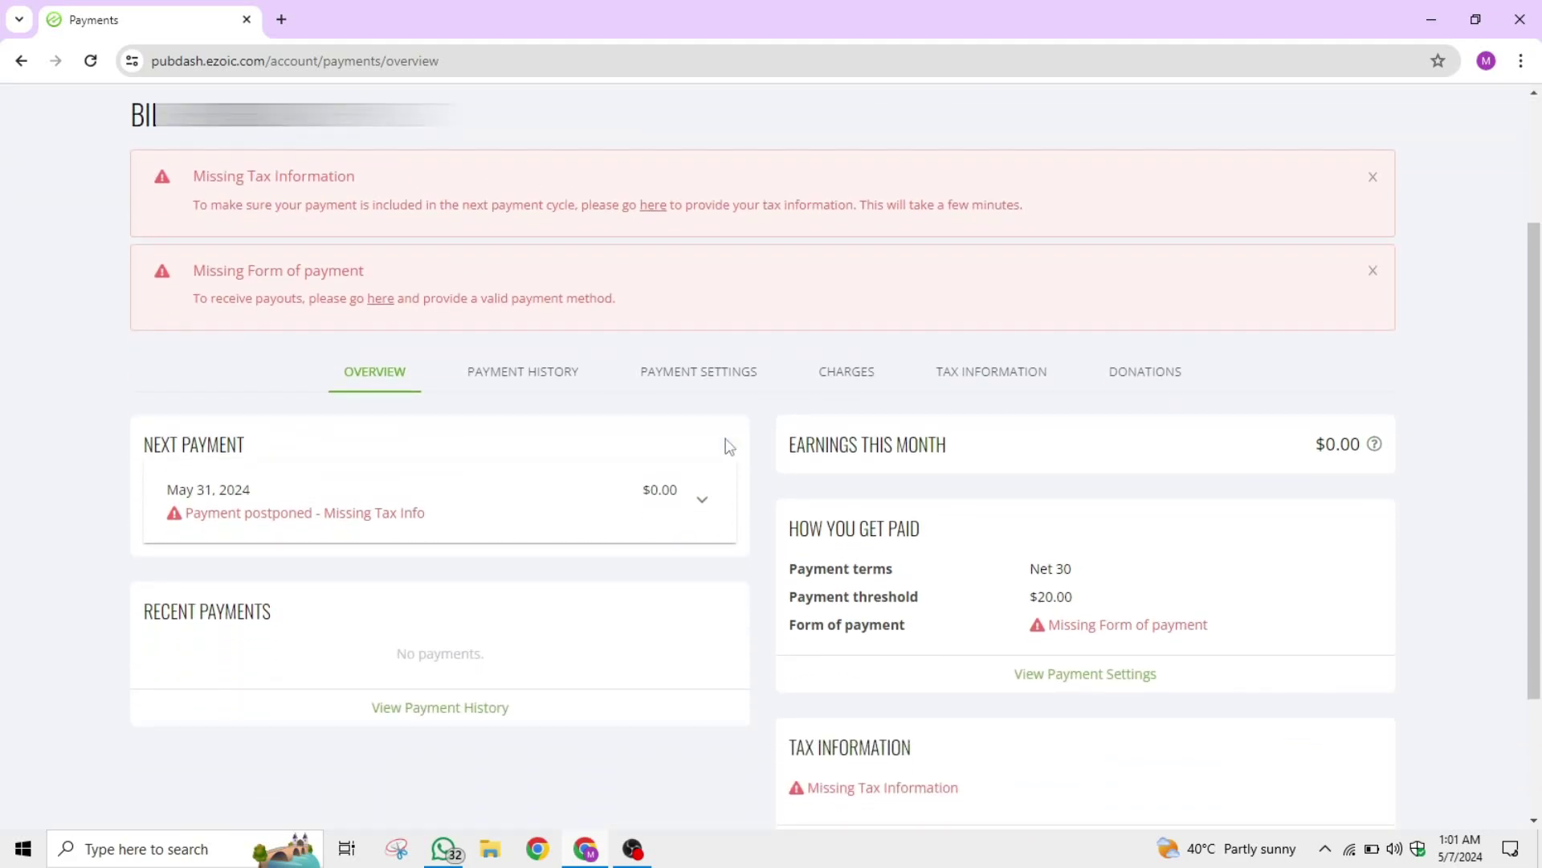
Open Tax Information and look over the empty form, pointing out the Tax ID Number field.
left_click(1003, 388)
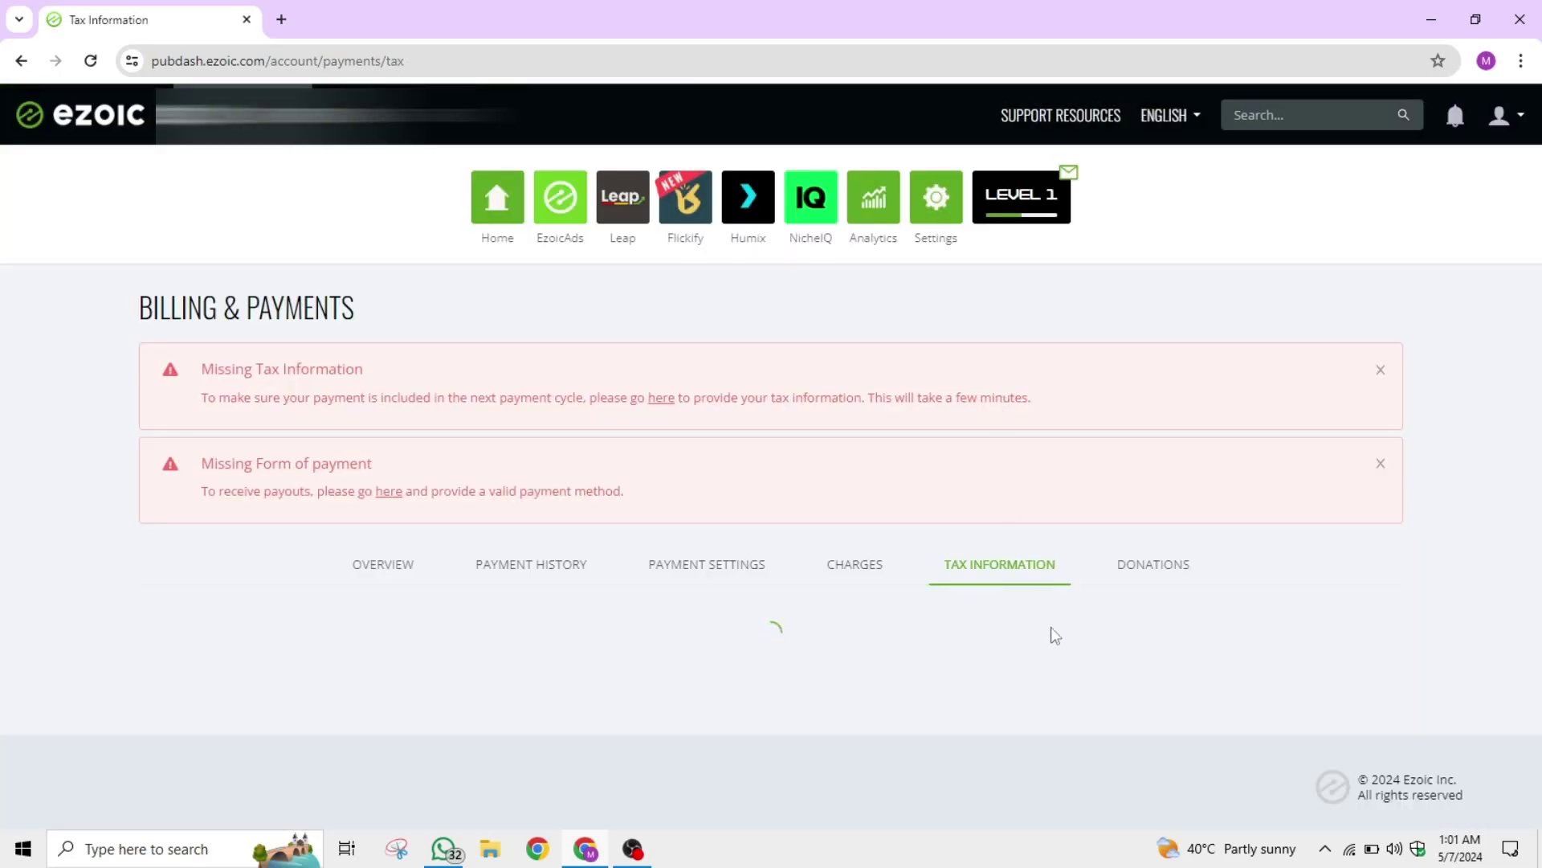
scroll(1365, 594, "down", 6)
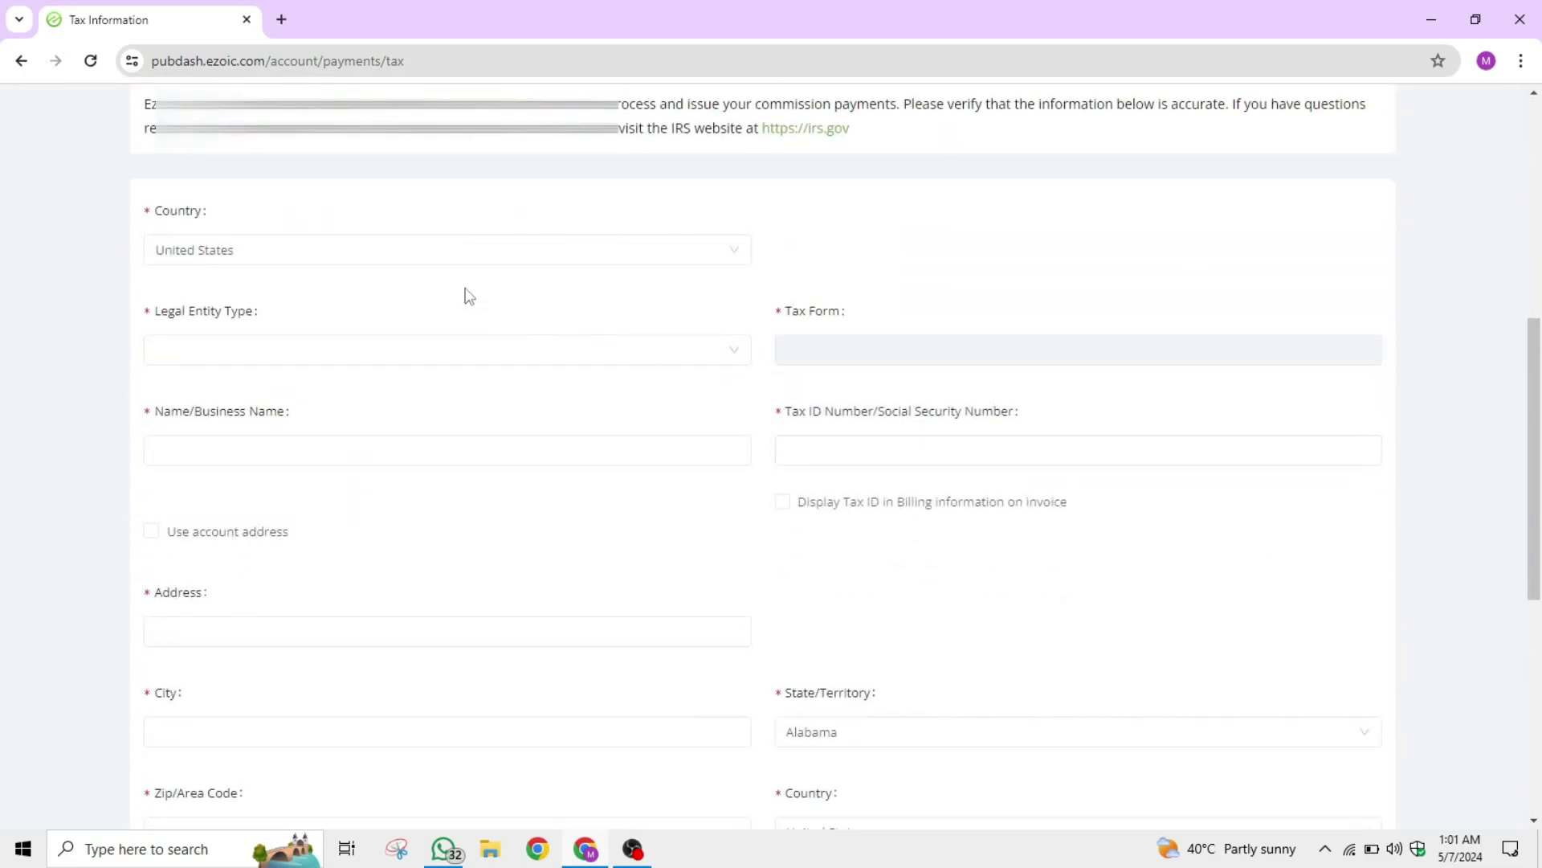
scroll(239, 259, "up", 1)
left_click(1209, 547)
scroll(1205, 541, "down", 6)
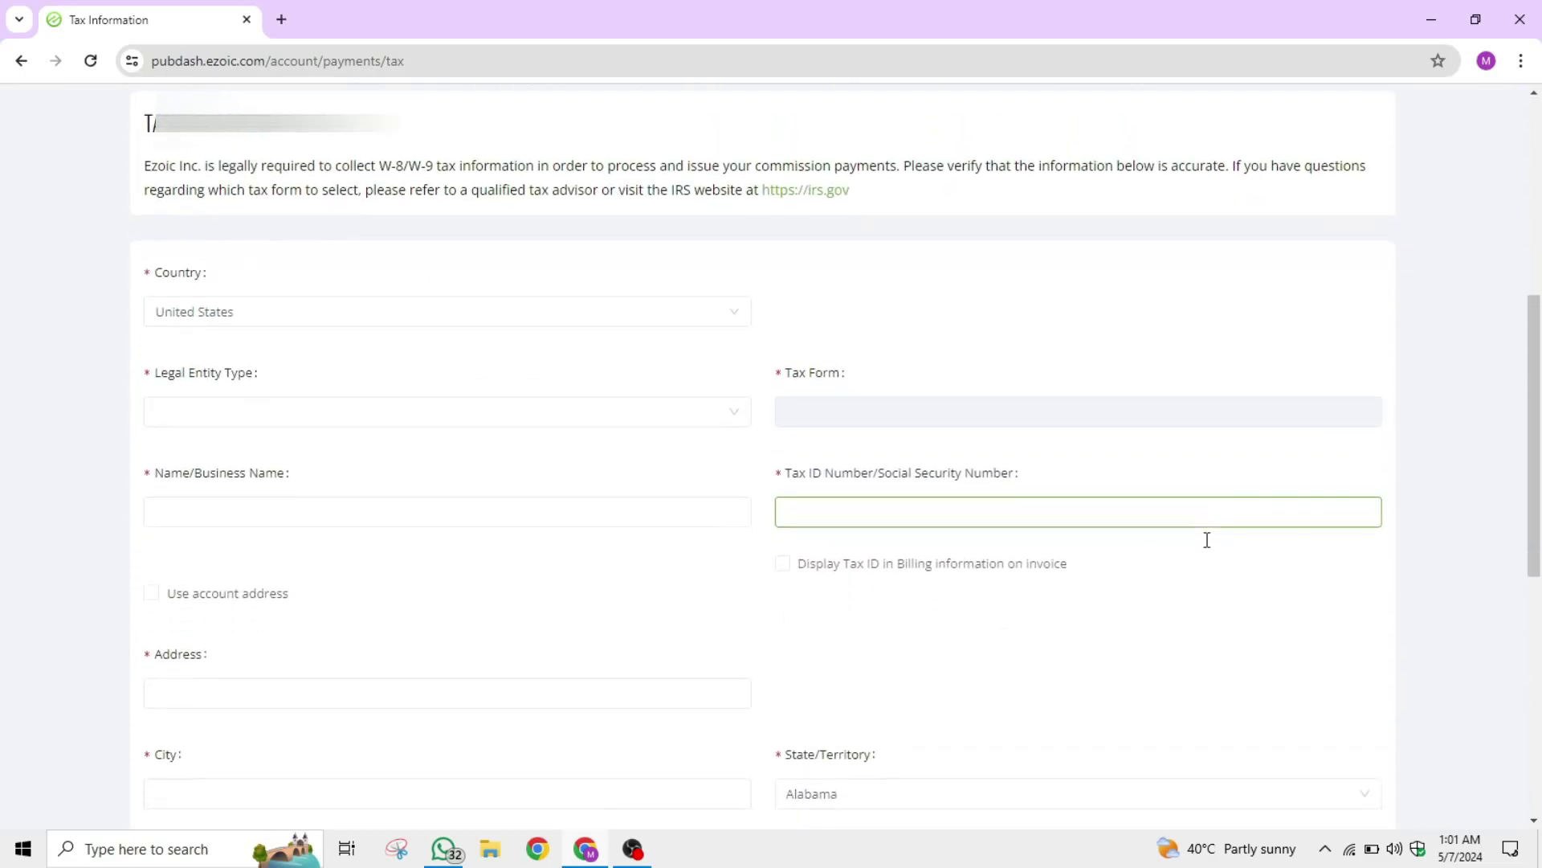
scroll(1133, 637, "up", 4)
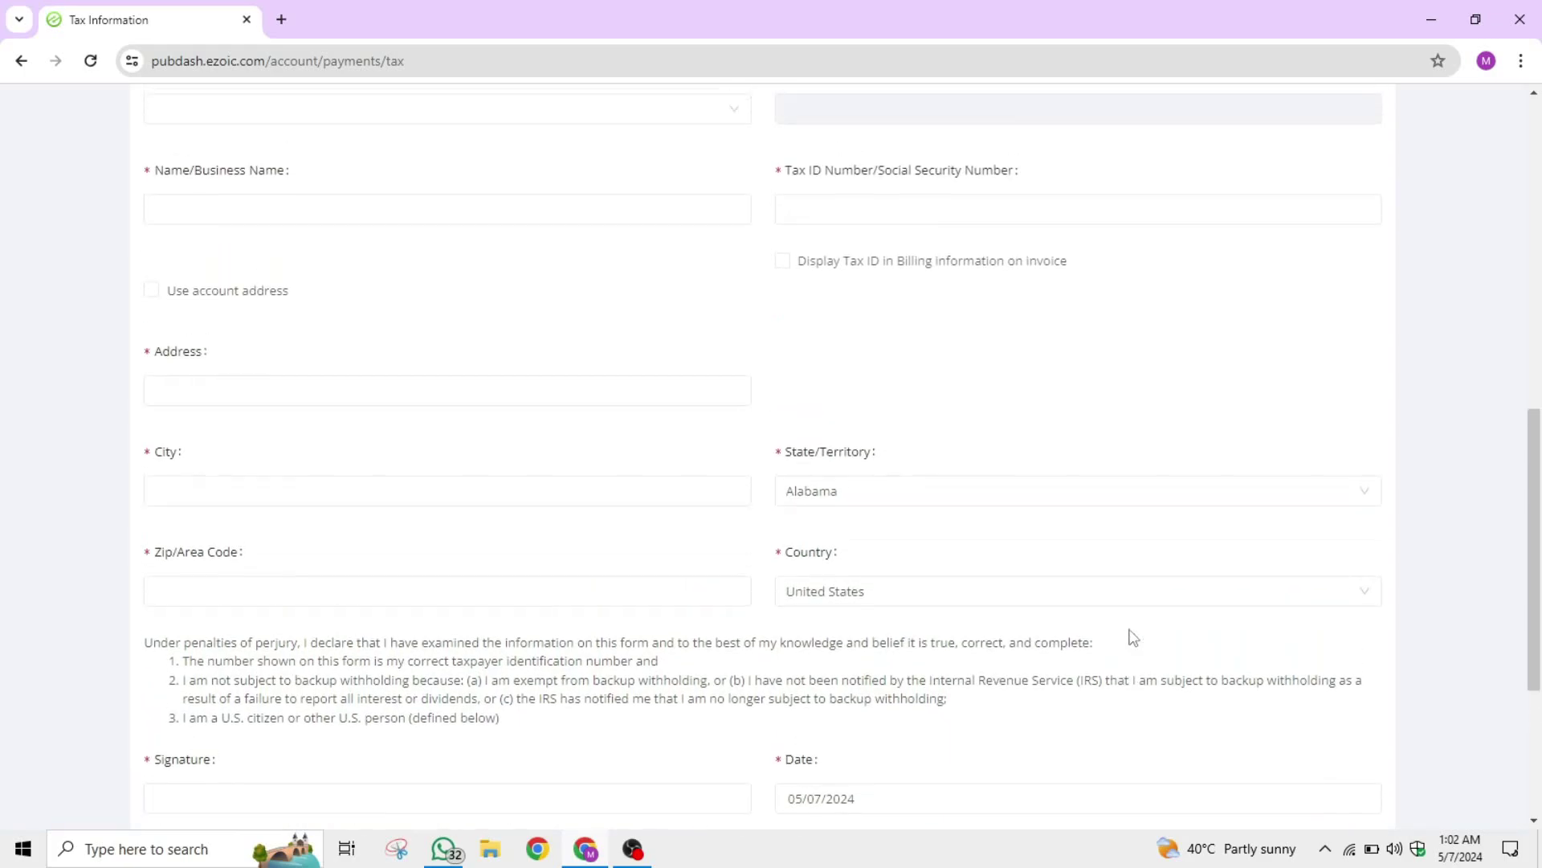
scroll(1132, 637, "up", 1)
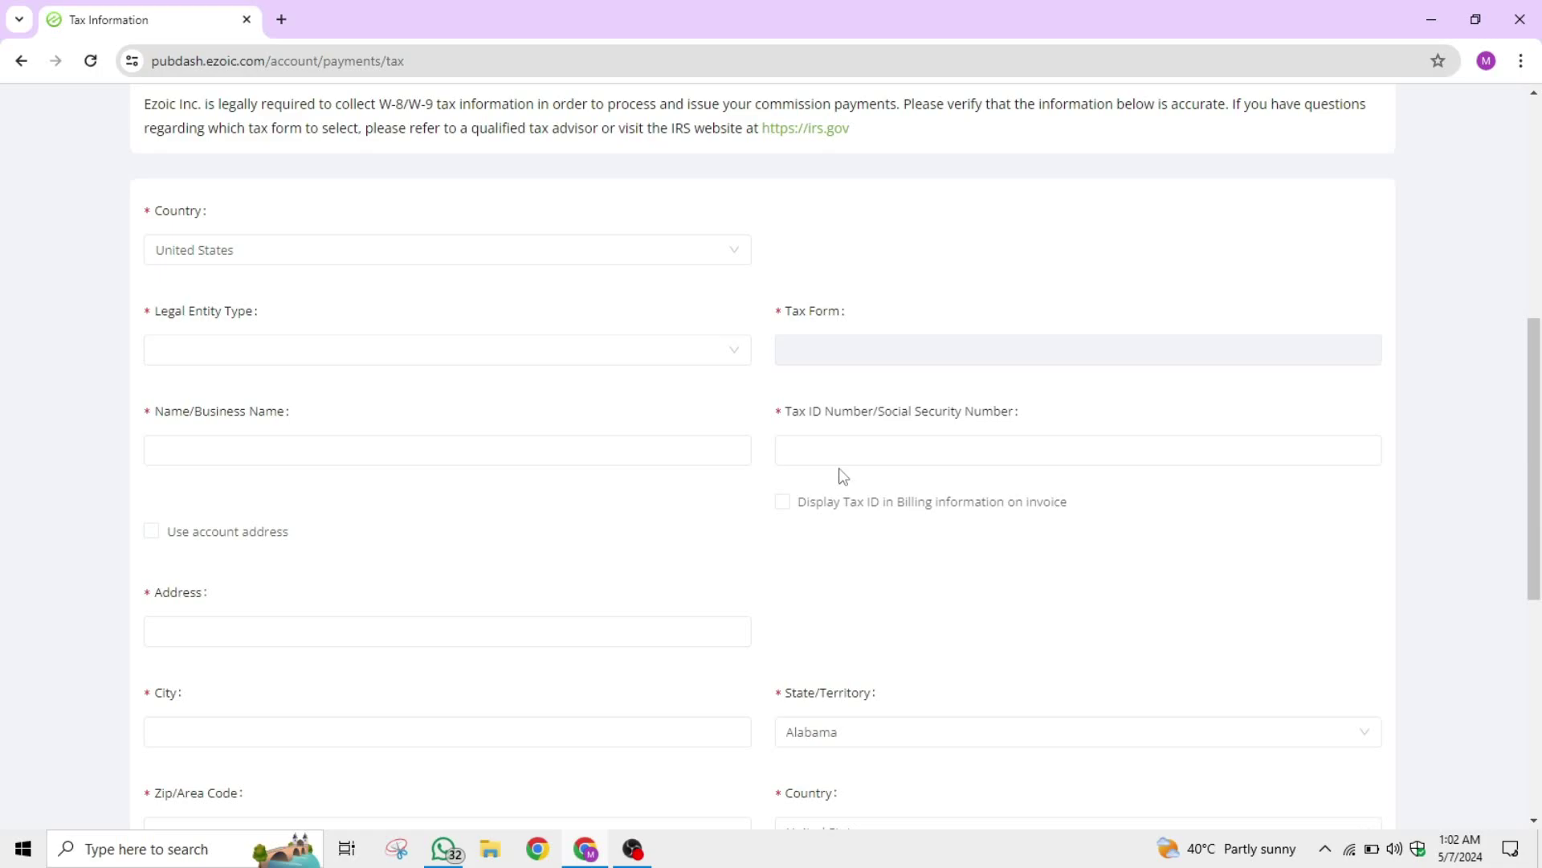
left_click(807, 450)
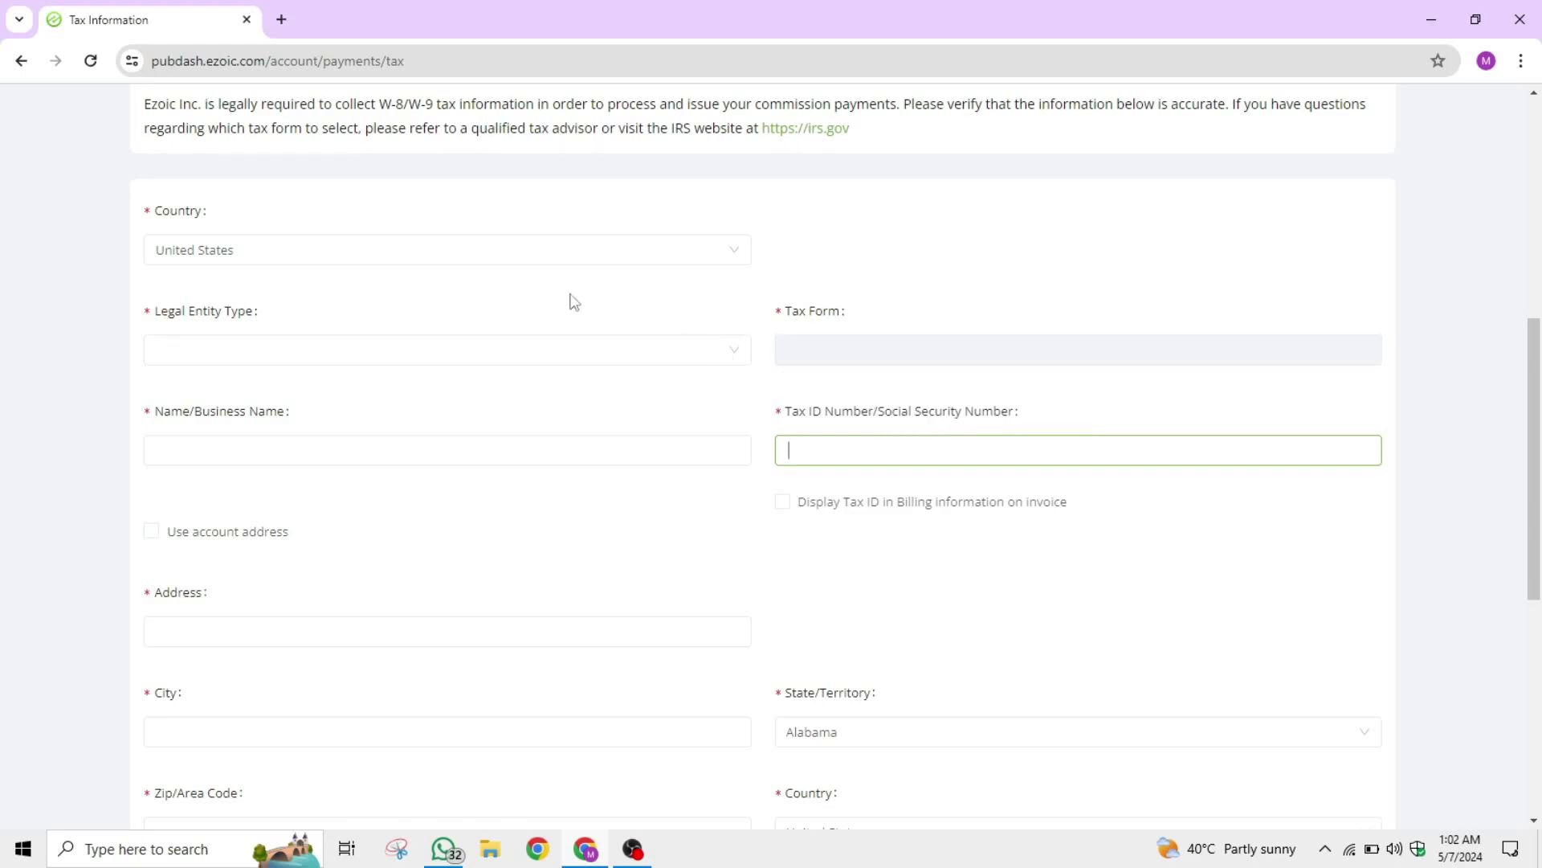
Set the tax form Country to Pakistan by searching 'pakistan'.
double_click(184, 211)
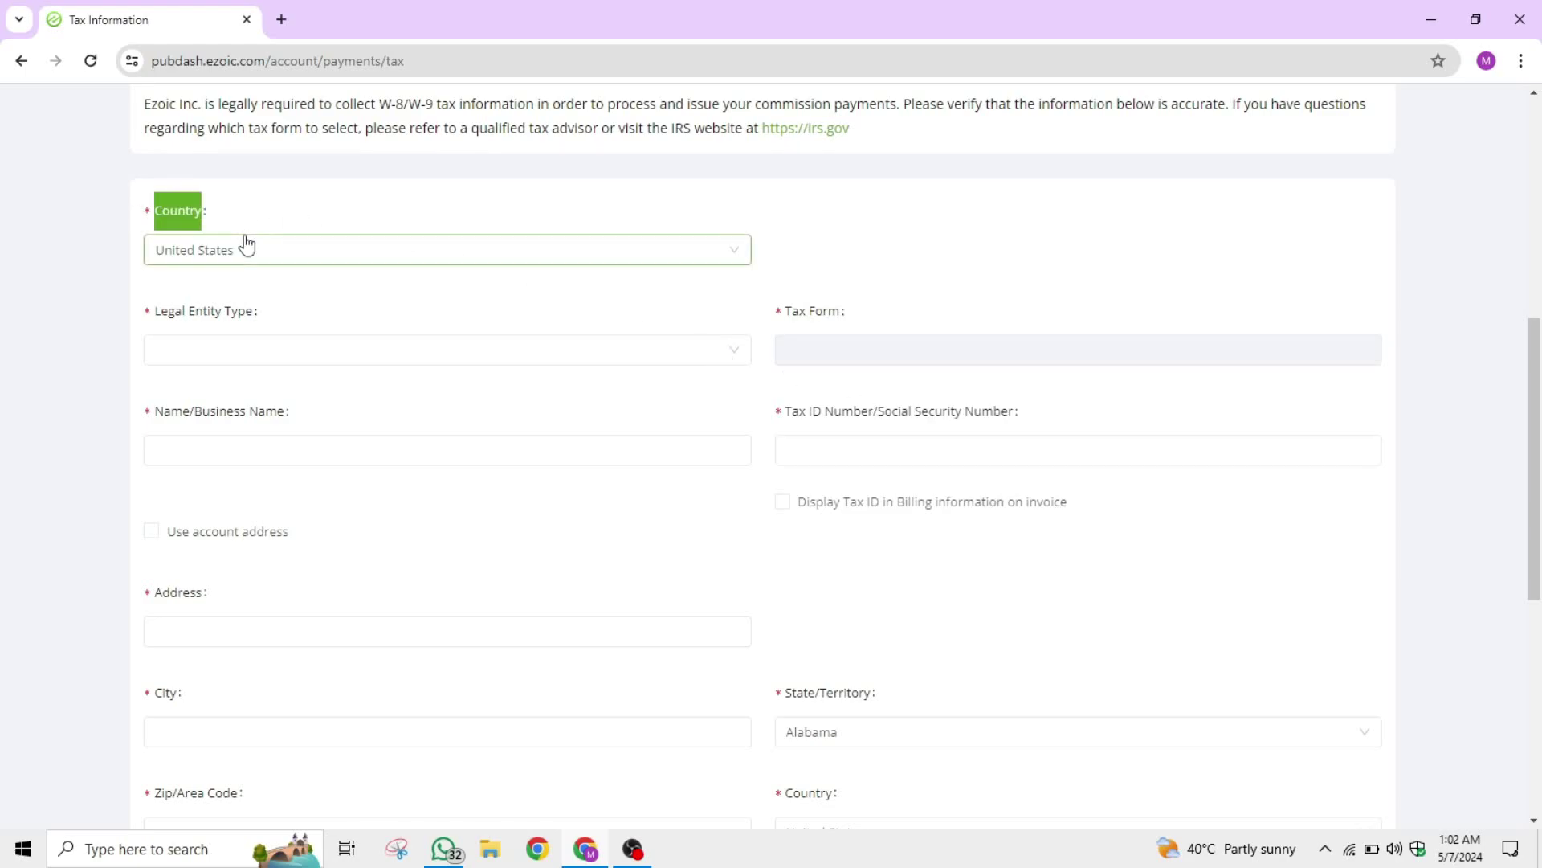
left_click(270, 255)
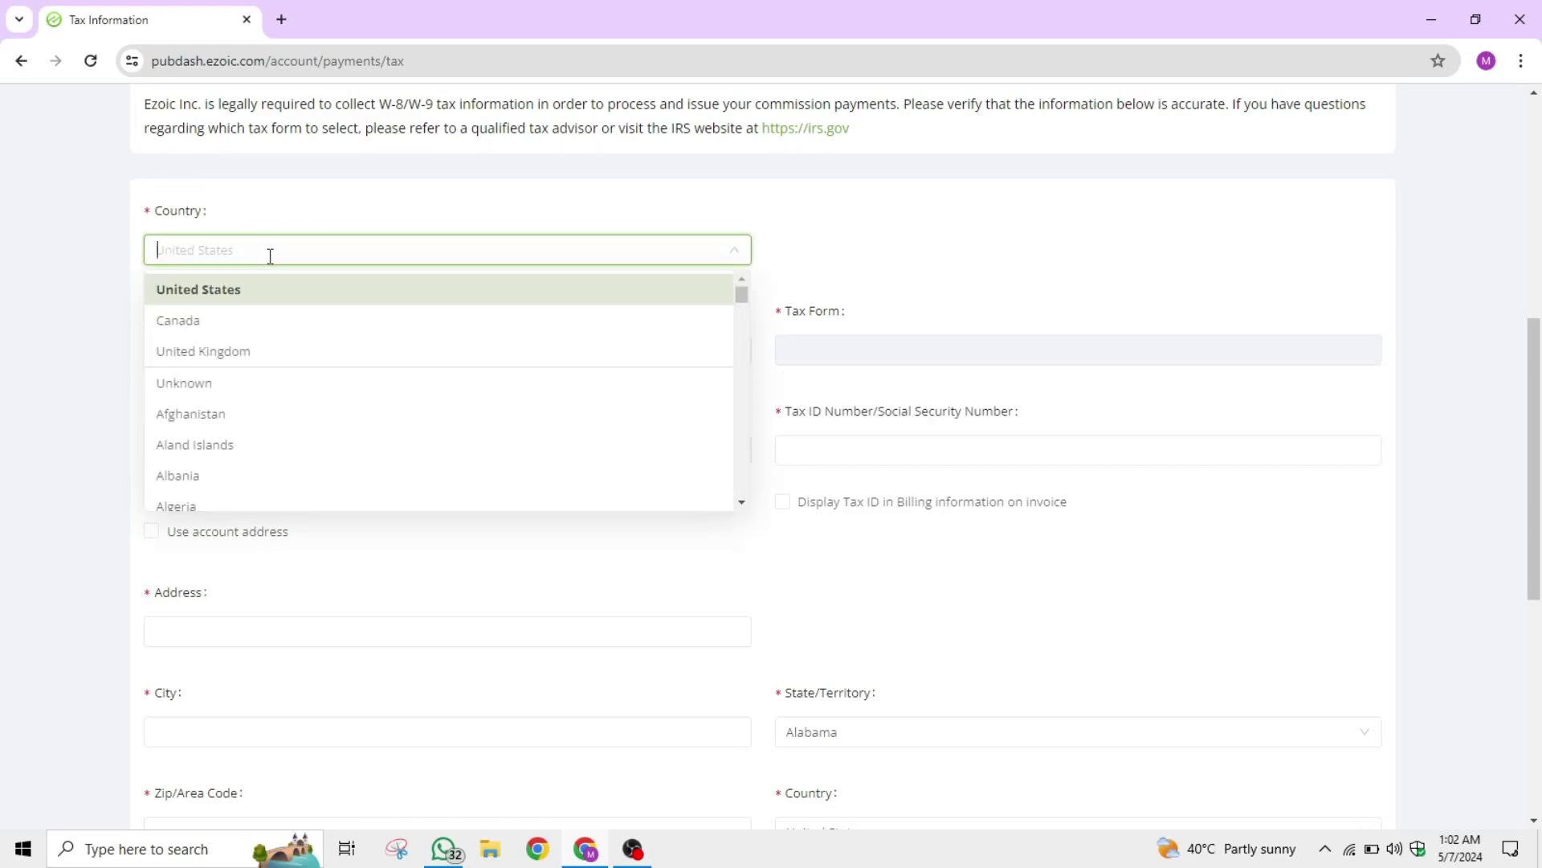
type("pakistan")
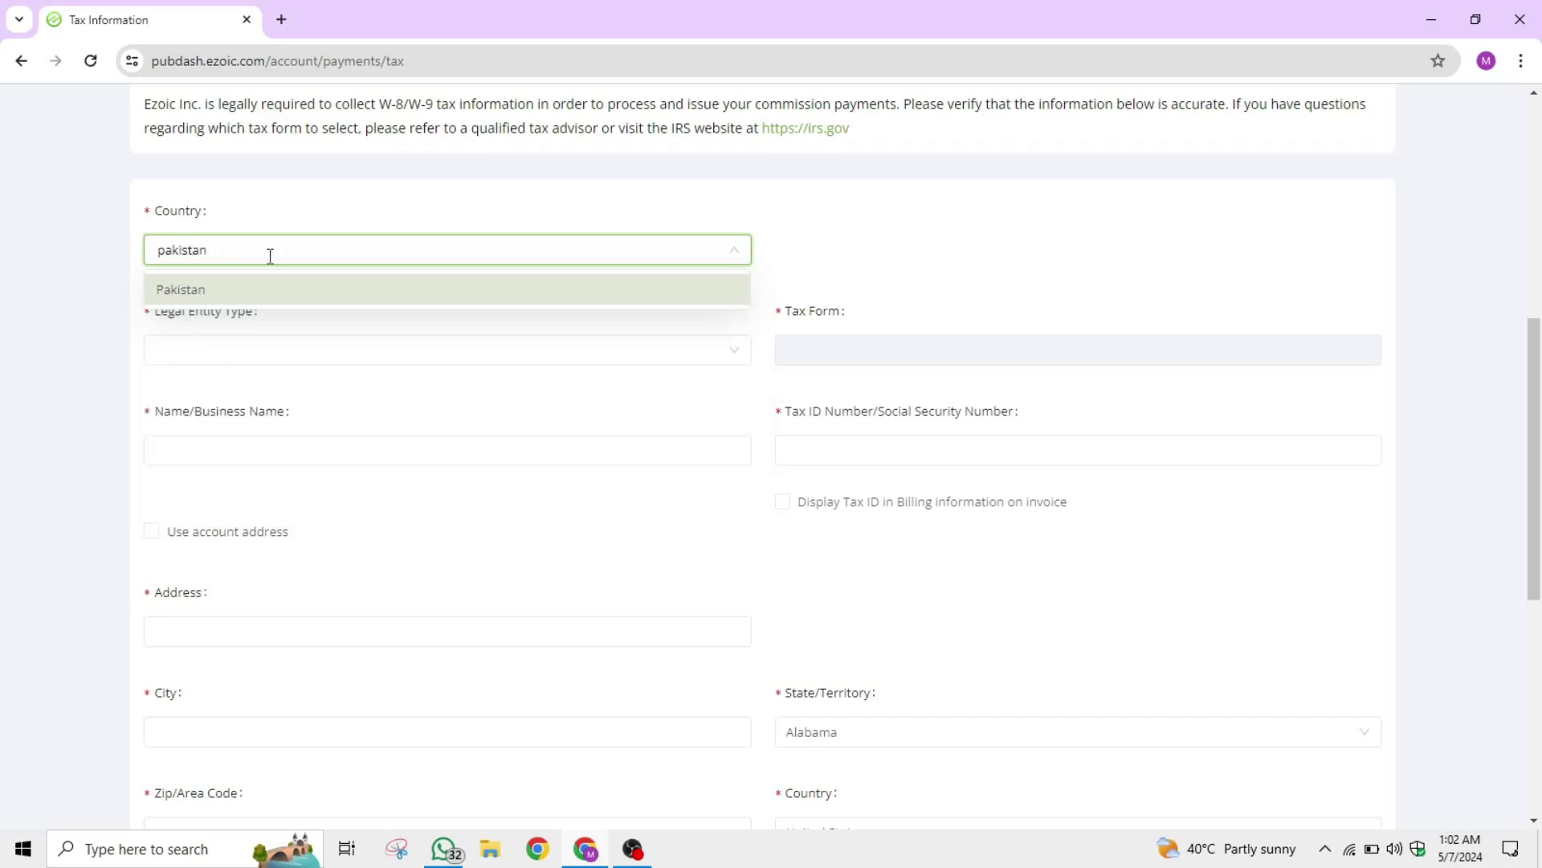
left_click(251, 291)
Choose Individual as the Legal Entity Type, switching the form to W-8.
double_click(170, 313)
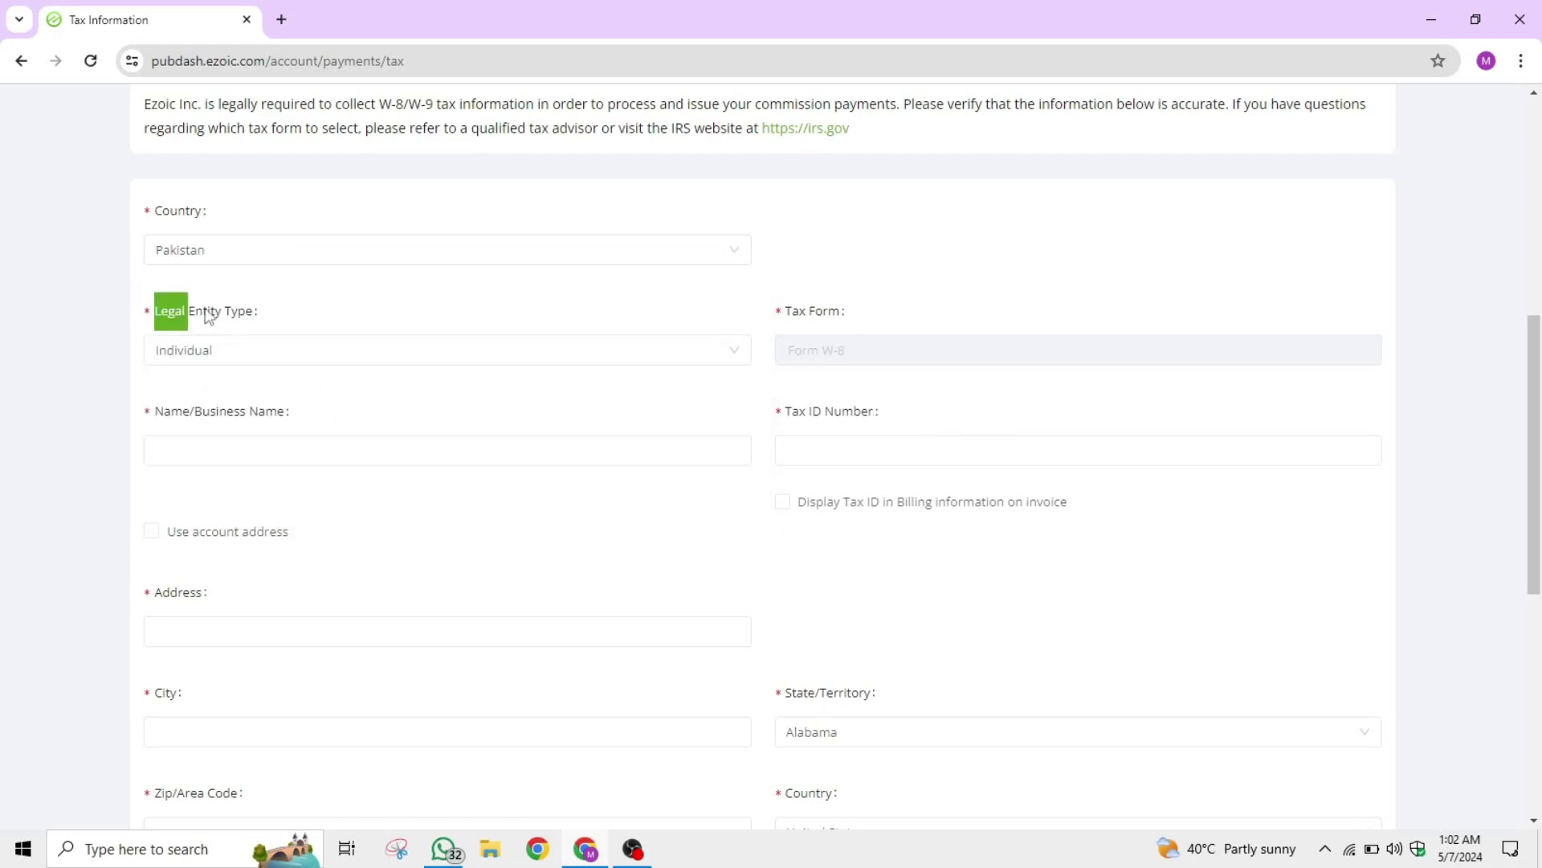
left_click_drag(202, 315, 261, 315)
left_click(344, 342)
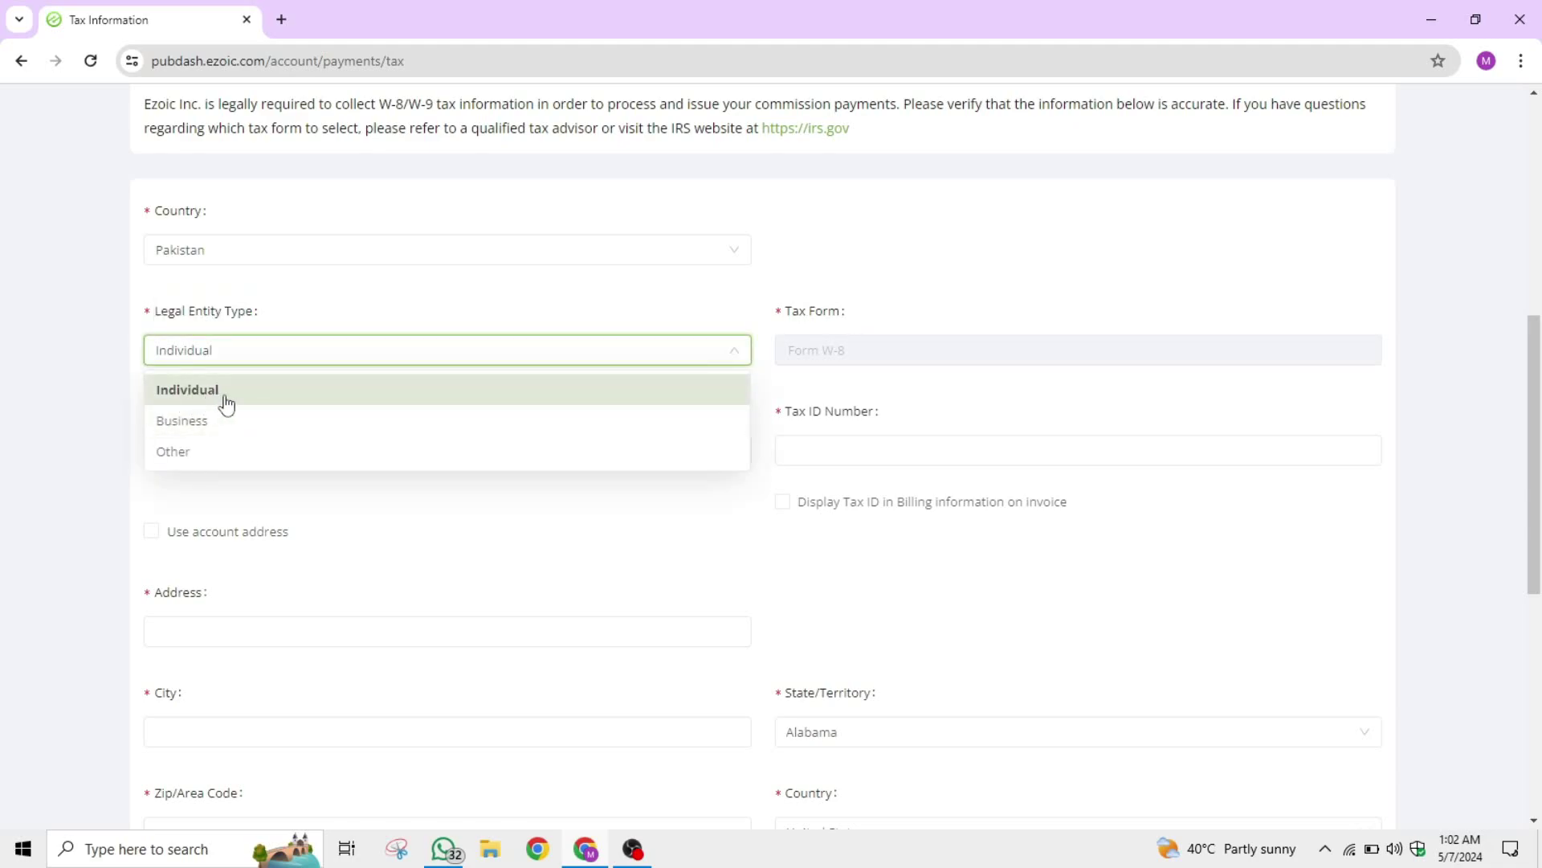
left_click(218, 398)
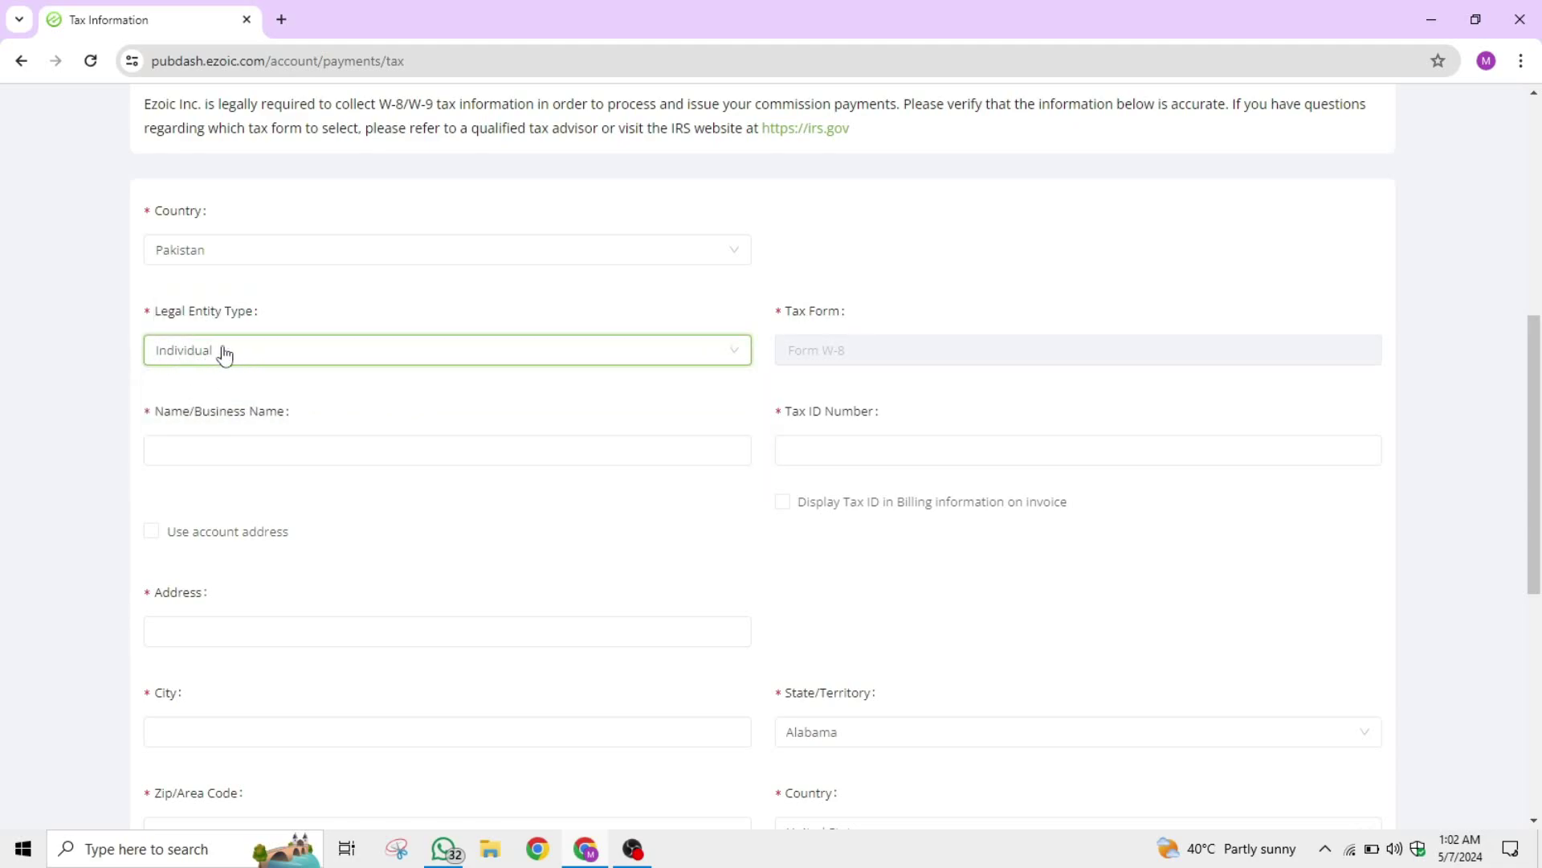
left_click(201, 411)
left_click_drag(158, 417, 307, 419)
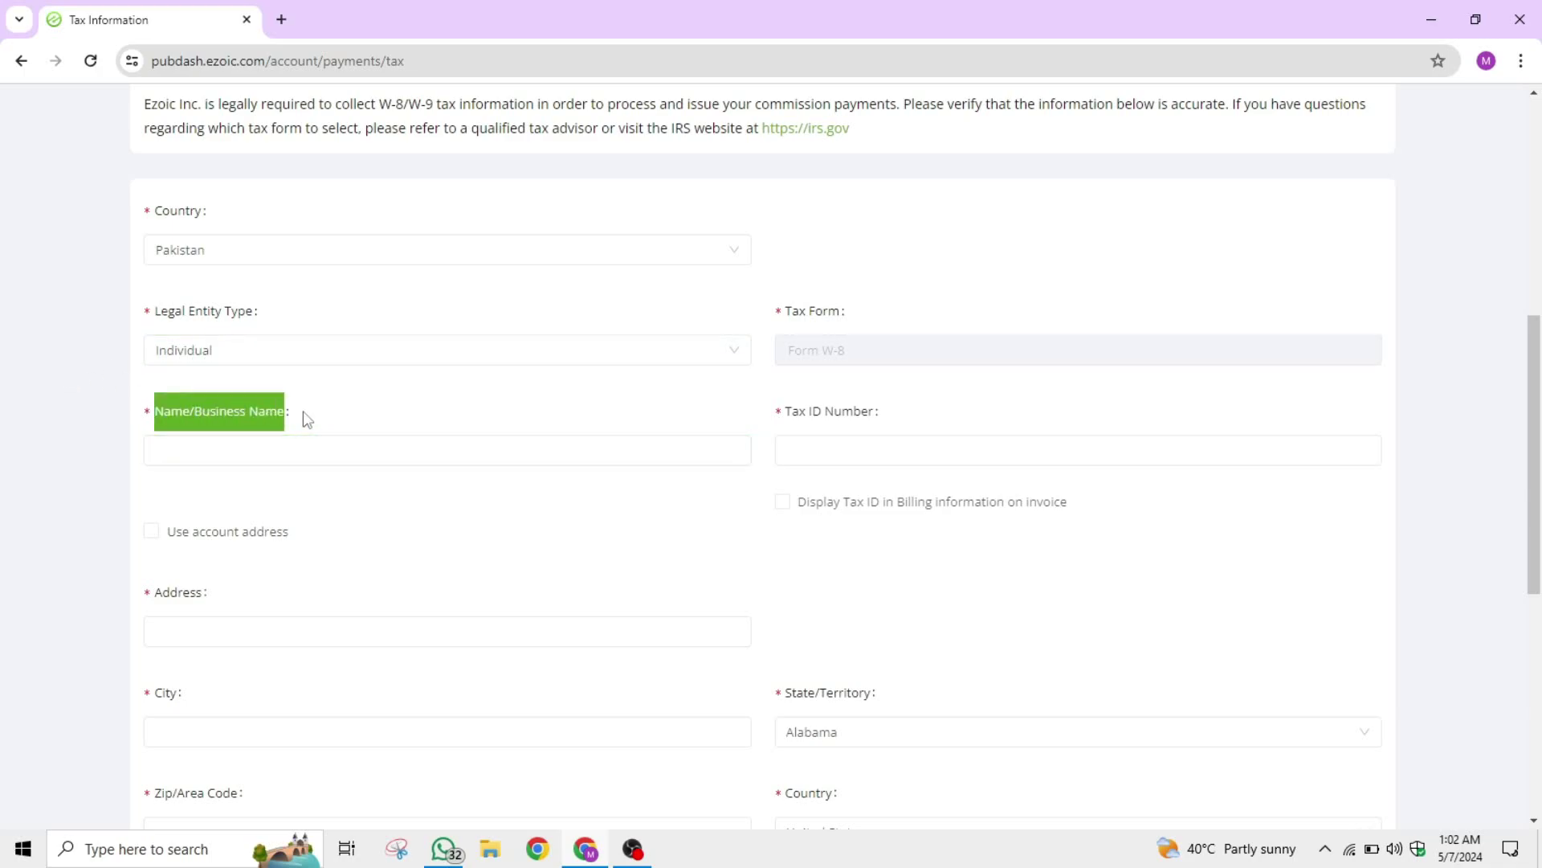
Enter the filer's full name in the Name/Business Name field.
left_click(272, 448)
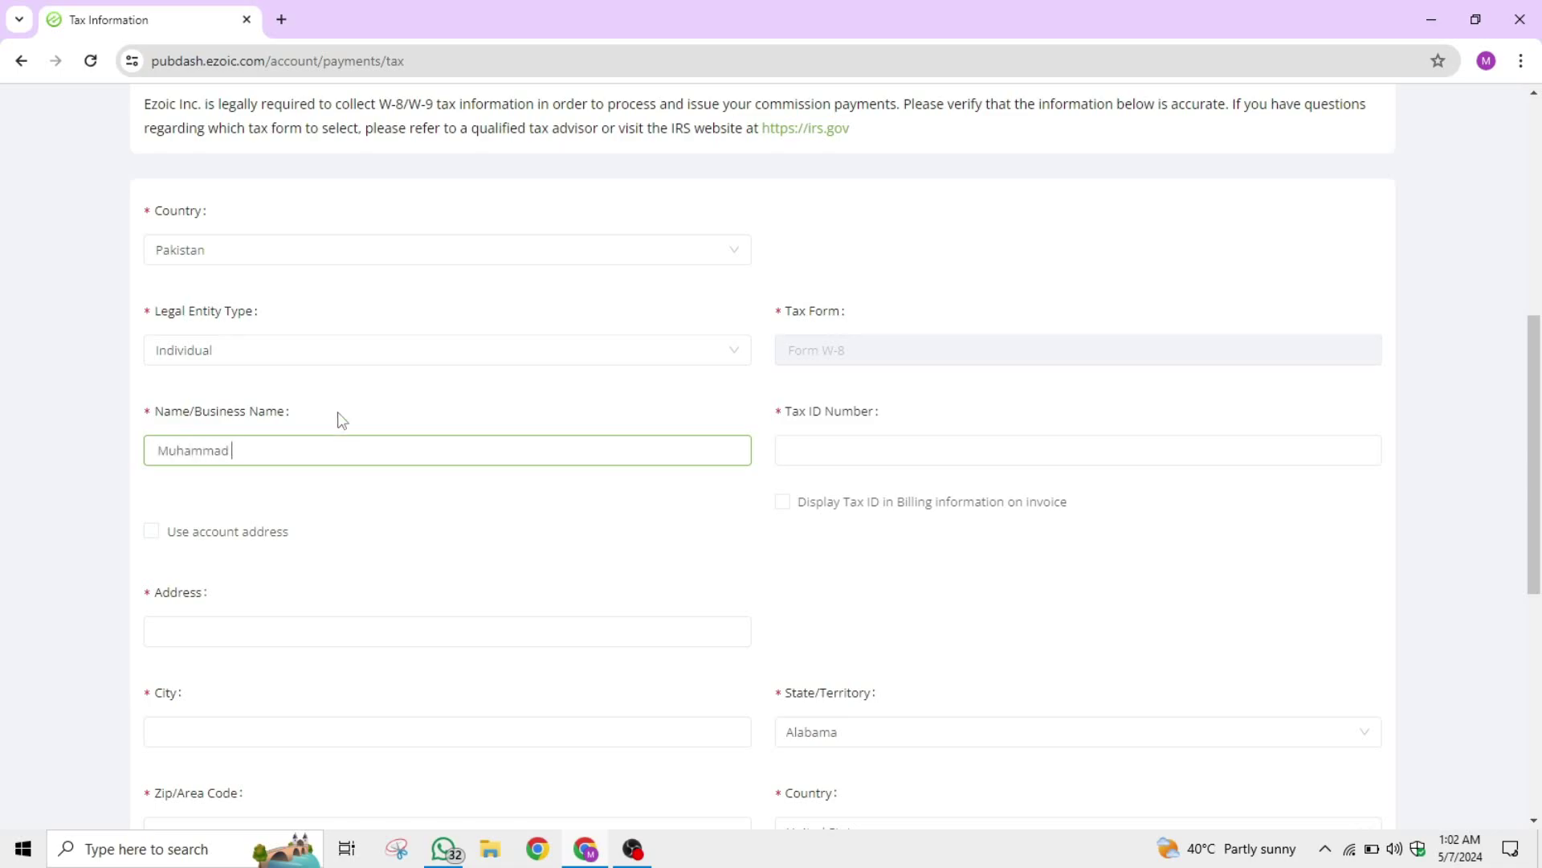
left_click(340, 418)
scroll(338, 416, "down", 1)
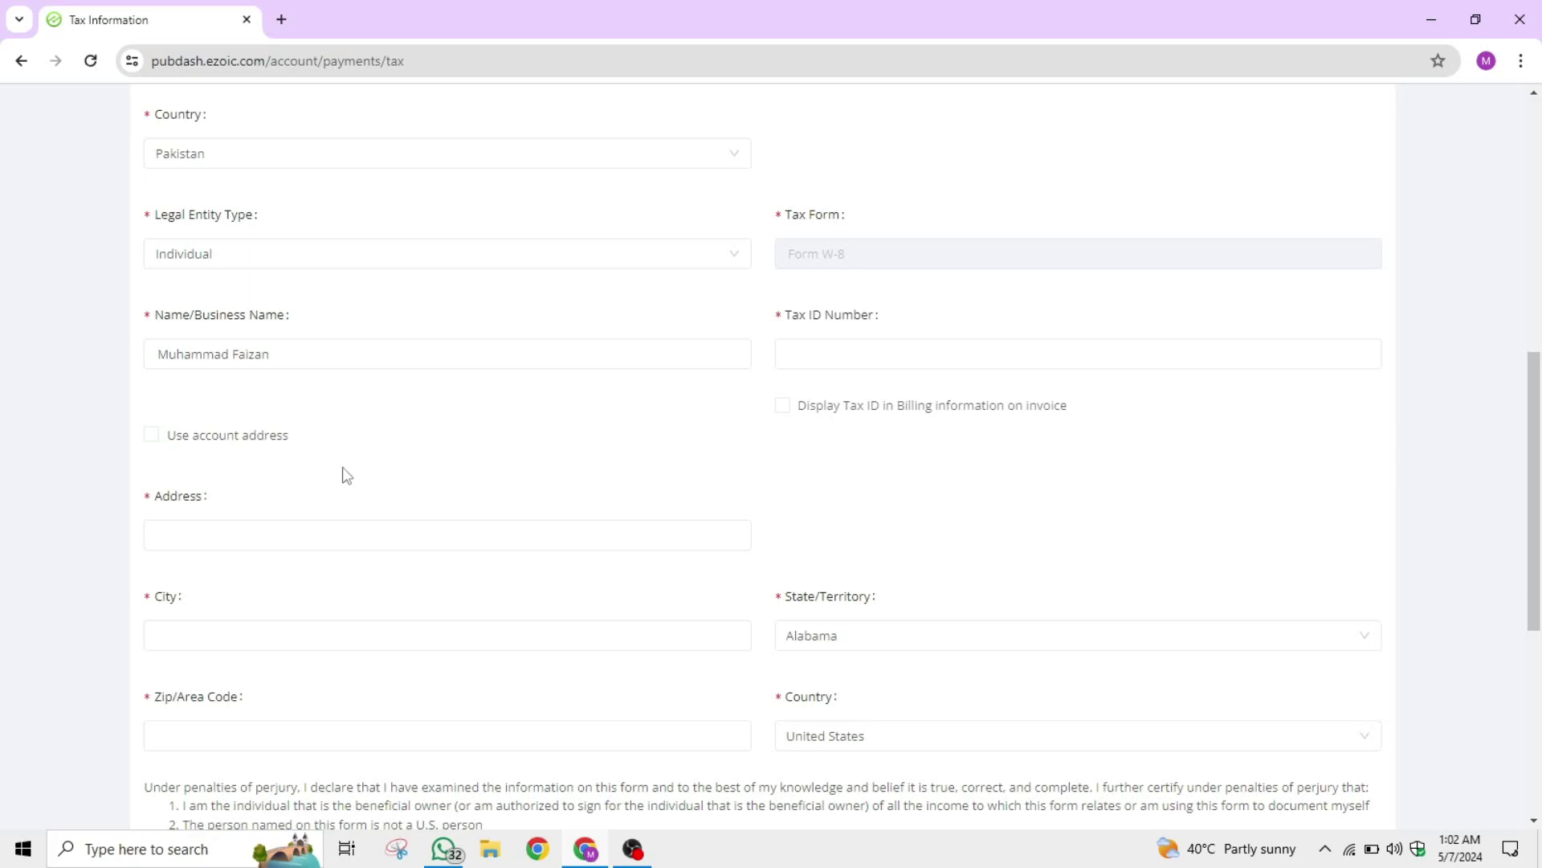
Paste the street address into the Address field.
left_click(154, 524)
double_click(193, 498)
left_click(233, 505)
scroll(232, 503, "down", 2)
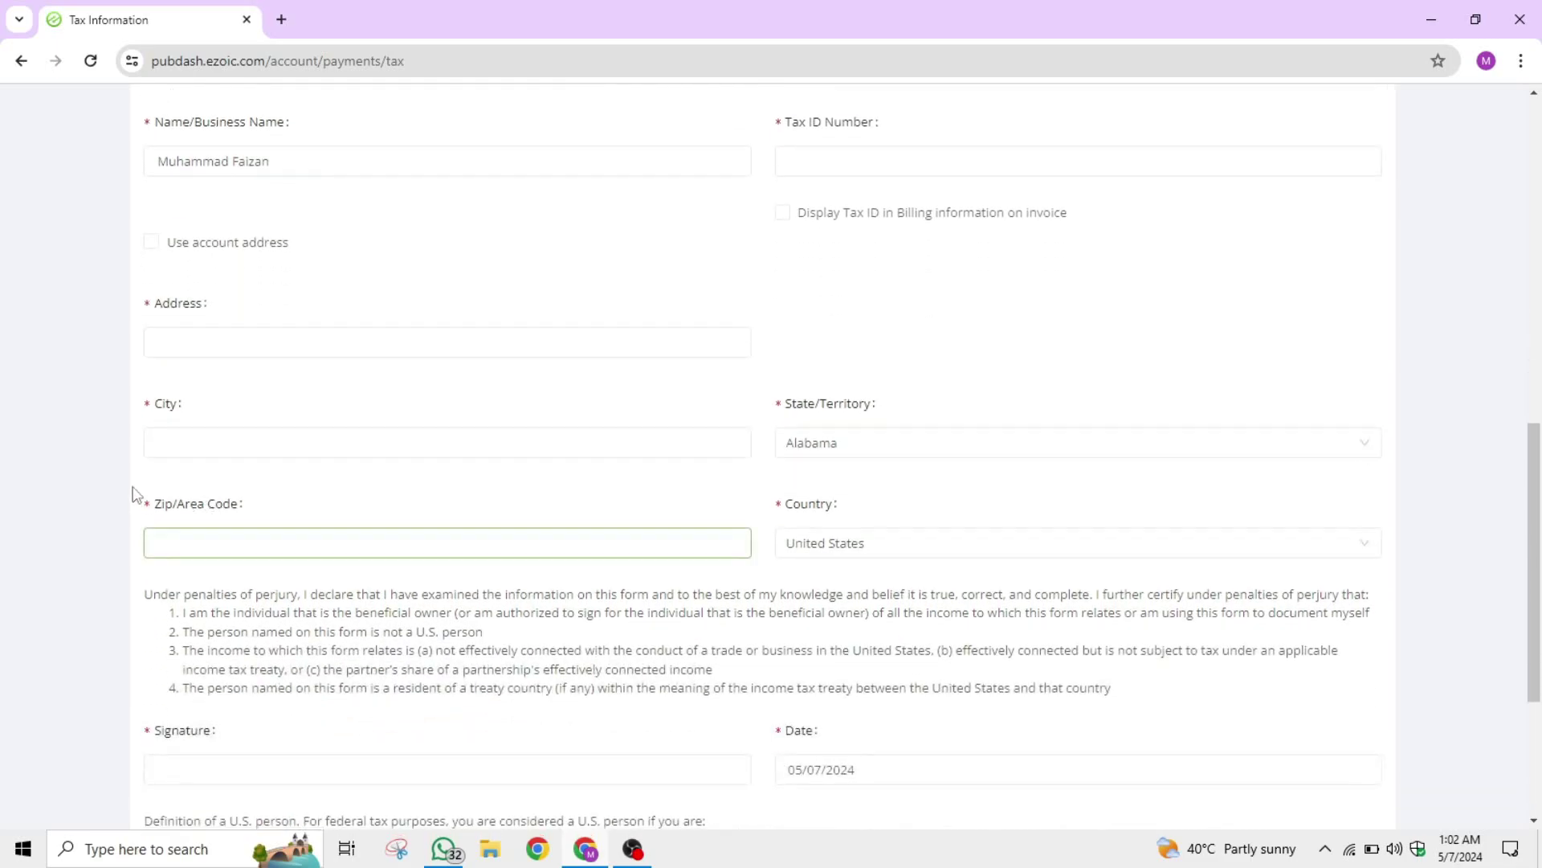
left_click(272, 530)
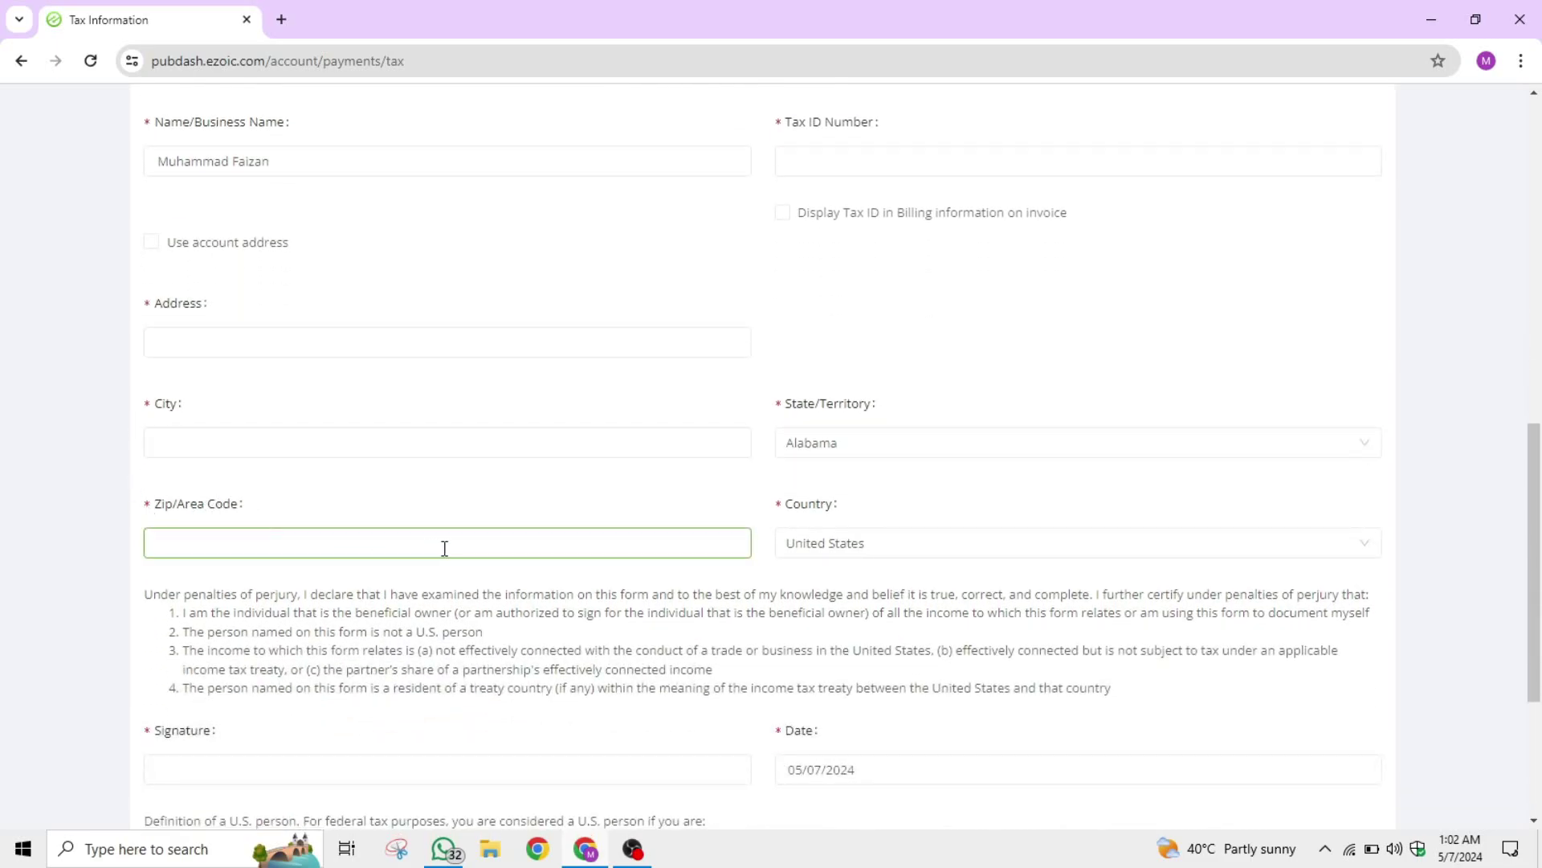
scroll(440, 549, "up", 5)
scroll(482, 550, "down", 1)
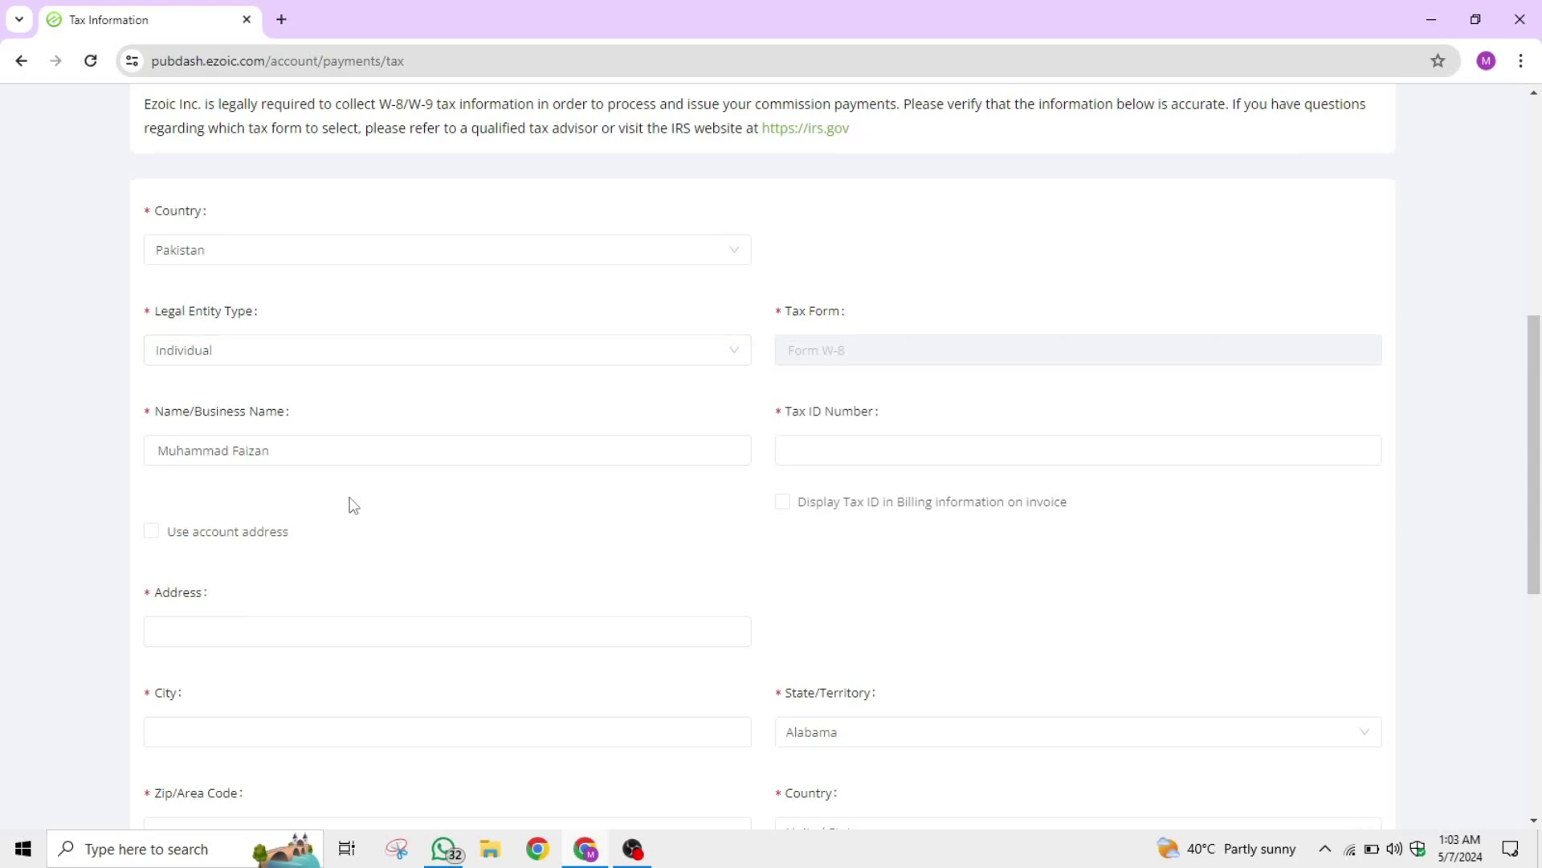
scroll(315, 599, "down", 1)
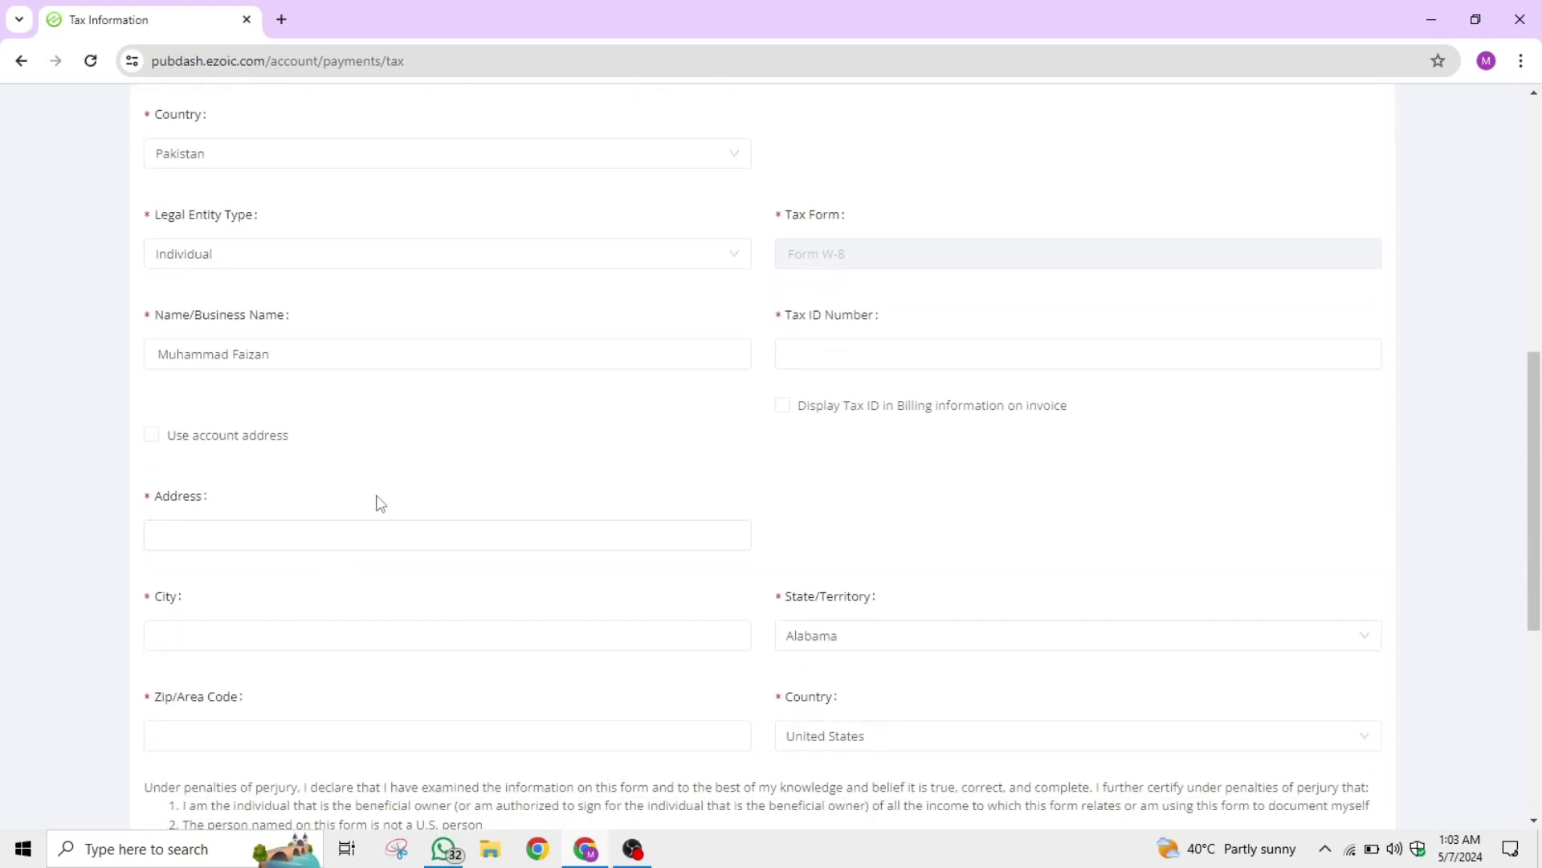
left_click(246, 530)
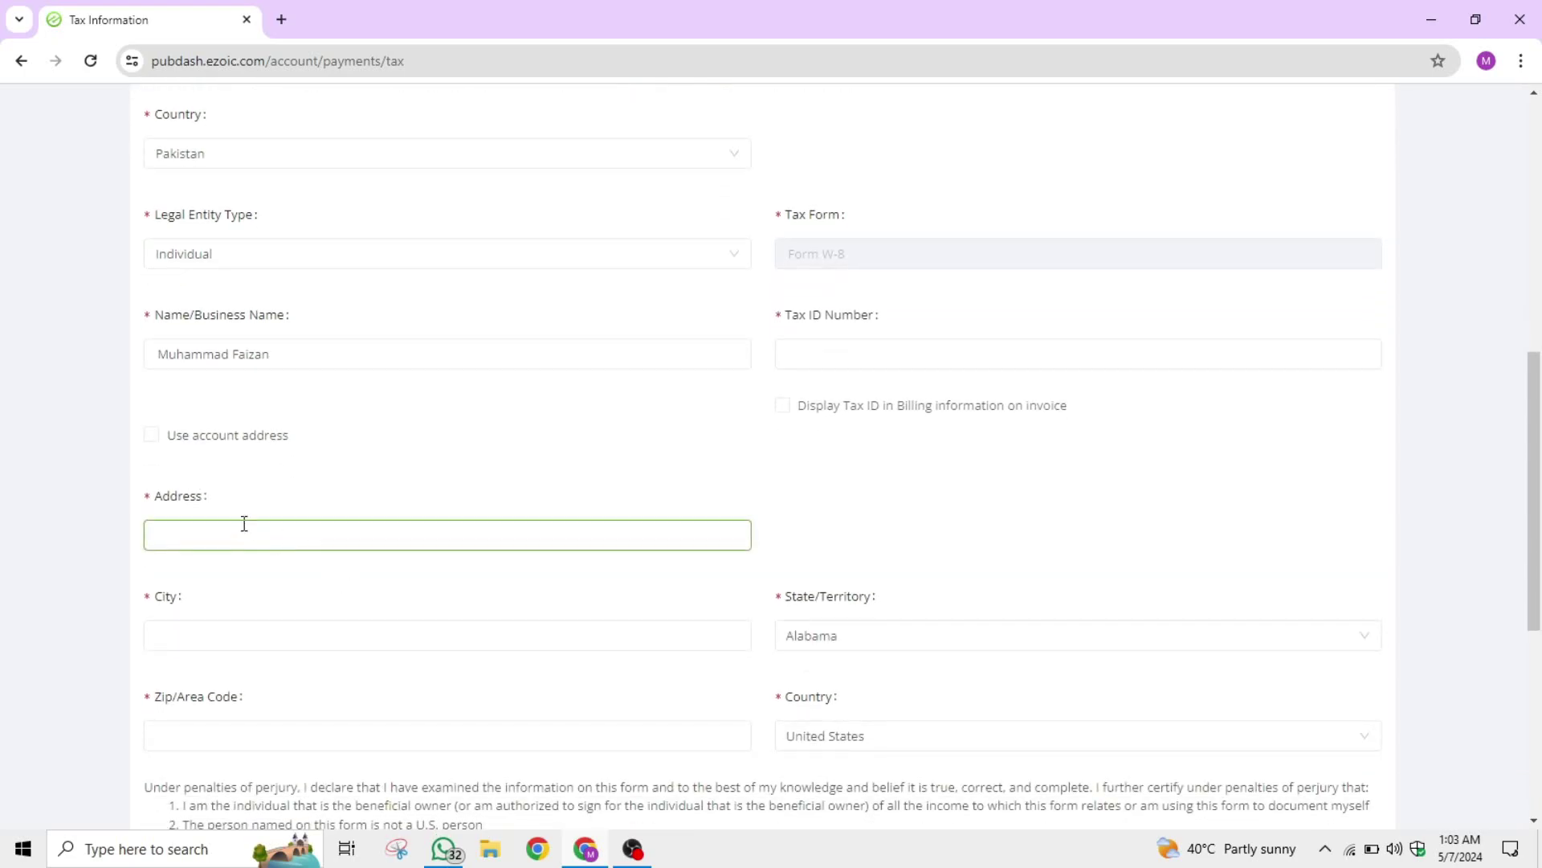
left_click_drag(149, 502, 320, 499)
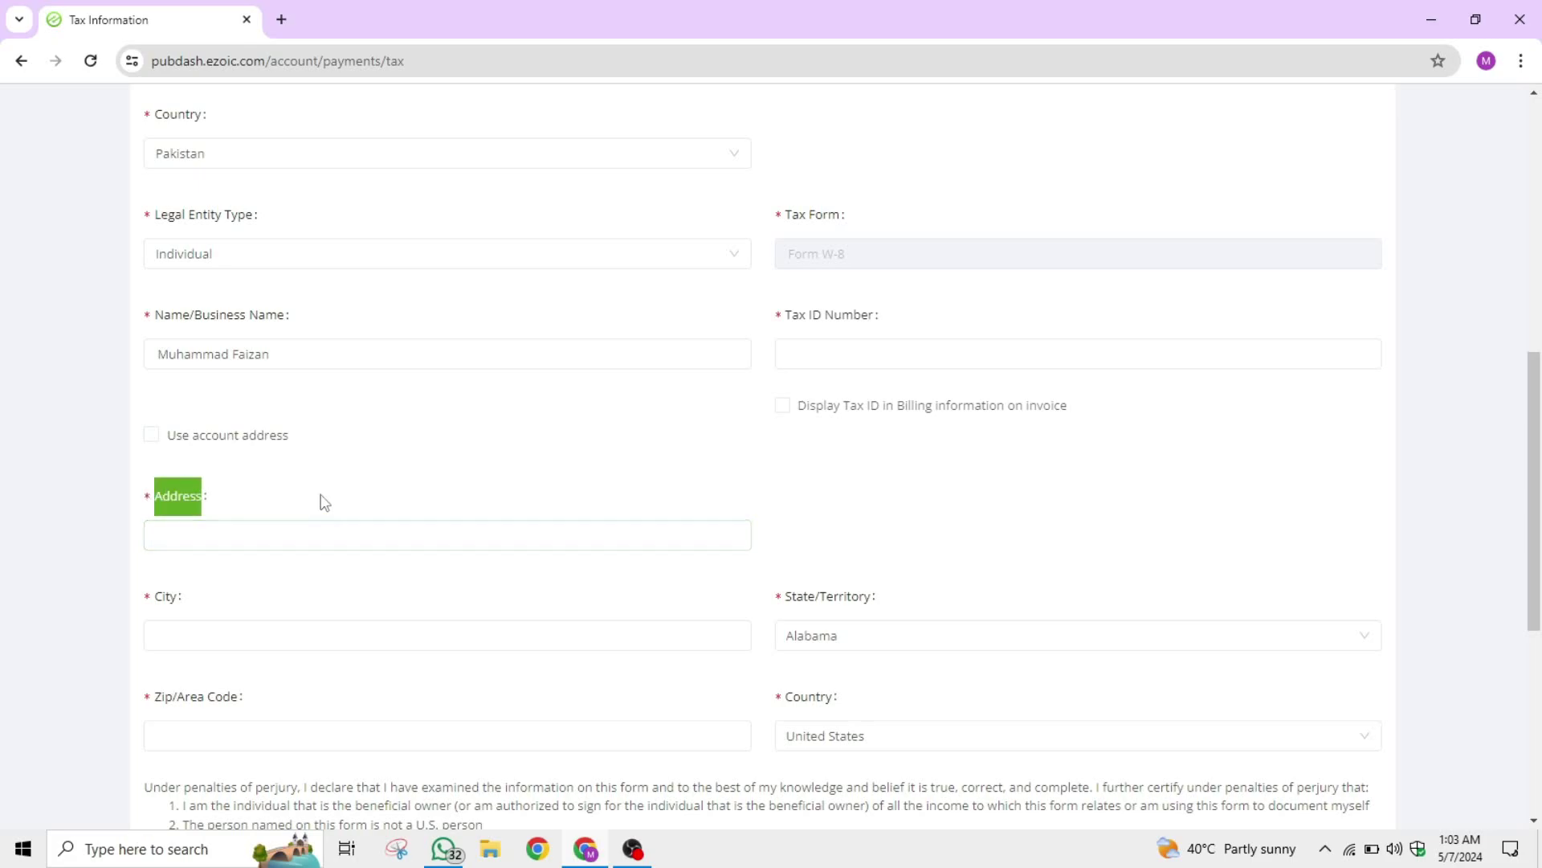
left_click(265, 542)
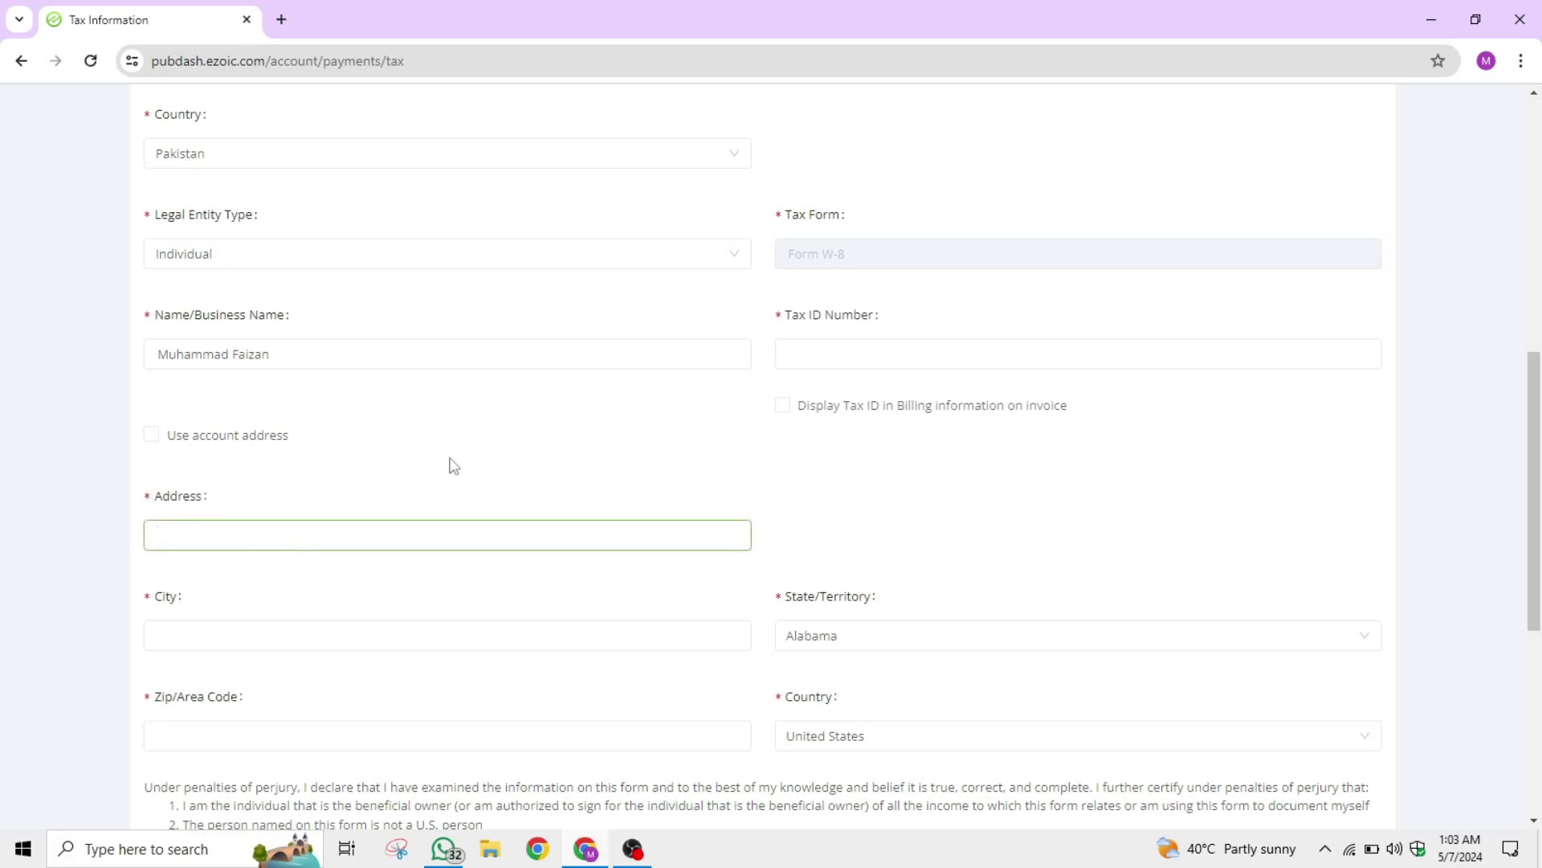
key("ctrl+v")
scroll(296, 555, "down", 1)
Enter Sahiwal as the city and 57000 as the zip code.
left_click(165, 540)
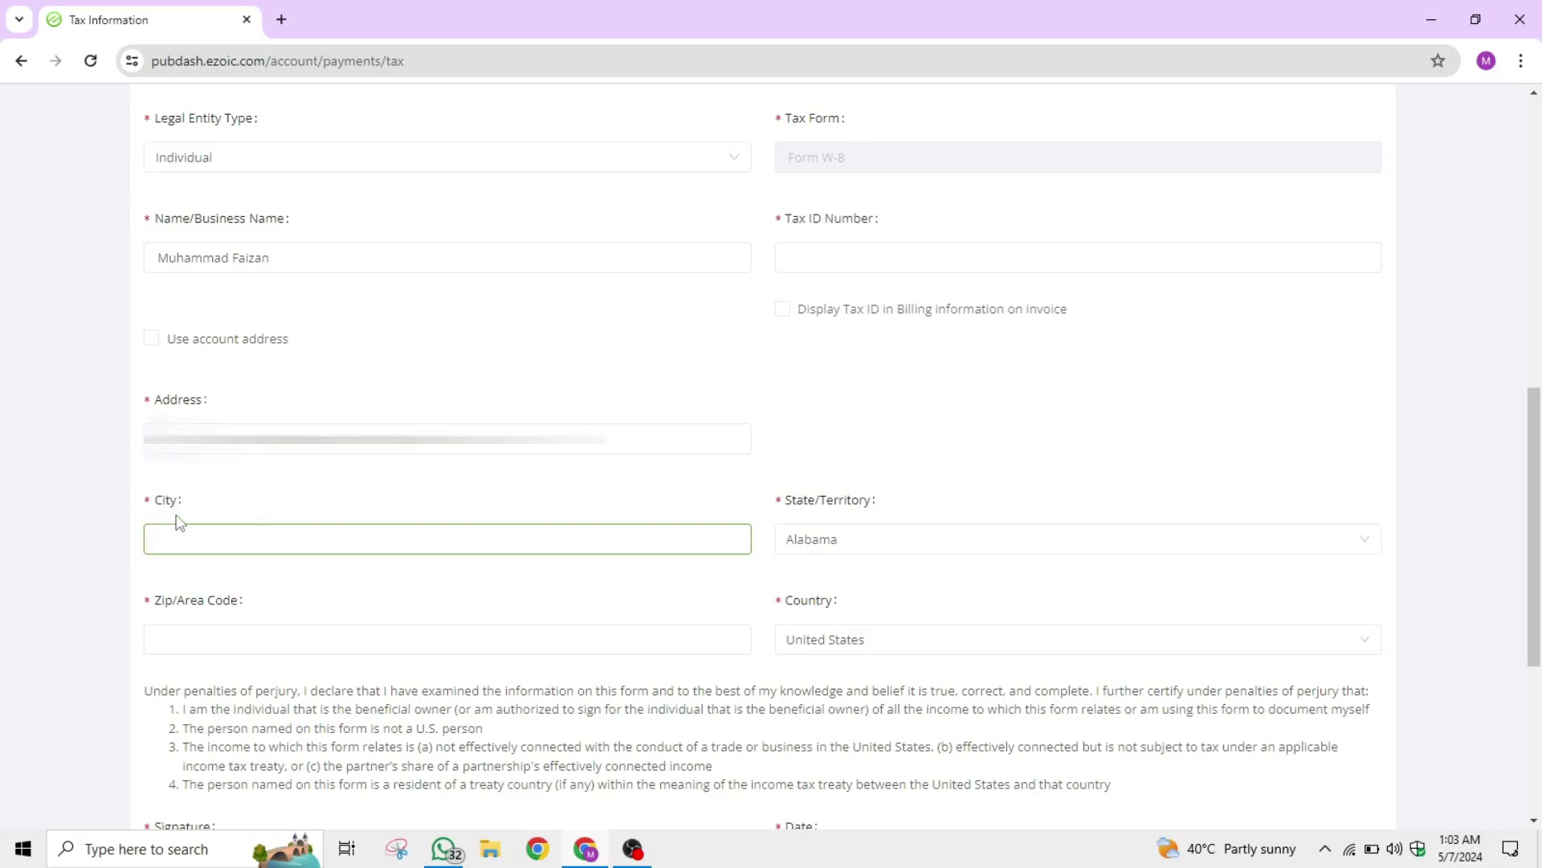
left_click(167, 537)
type("Sahiw")
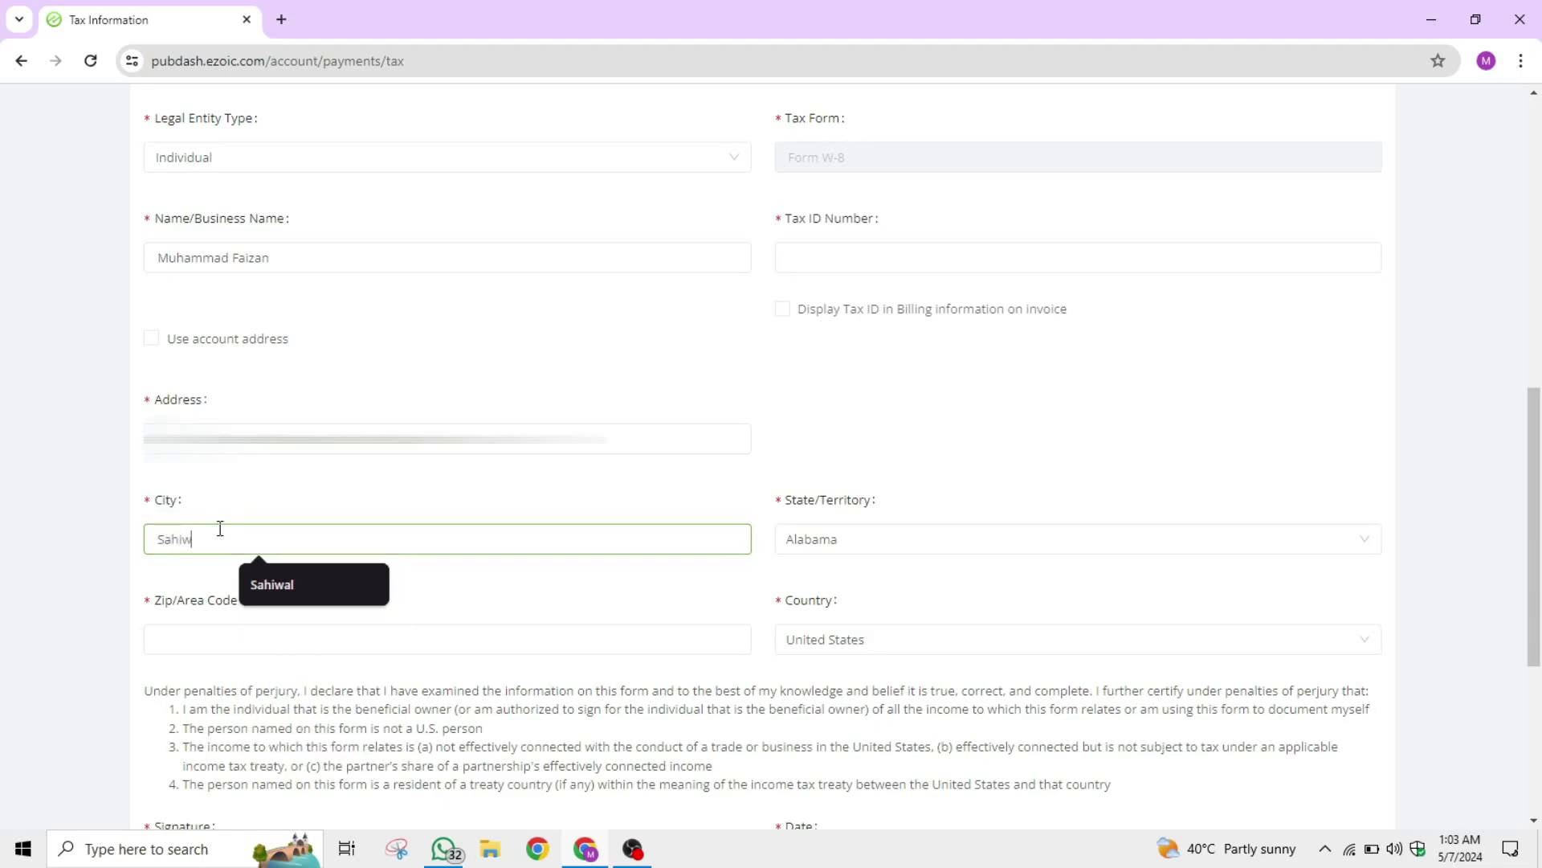
type("al")
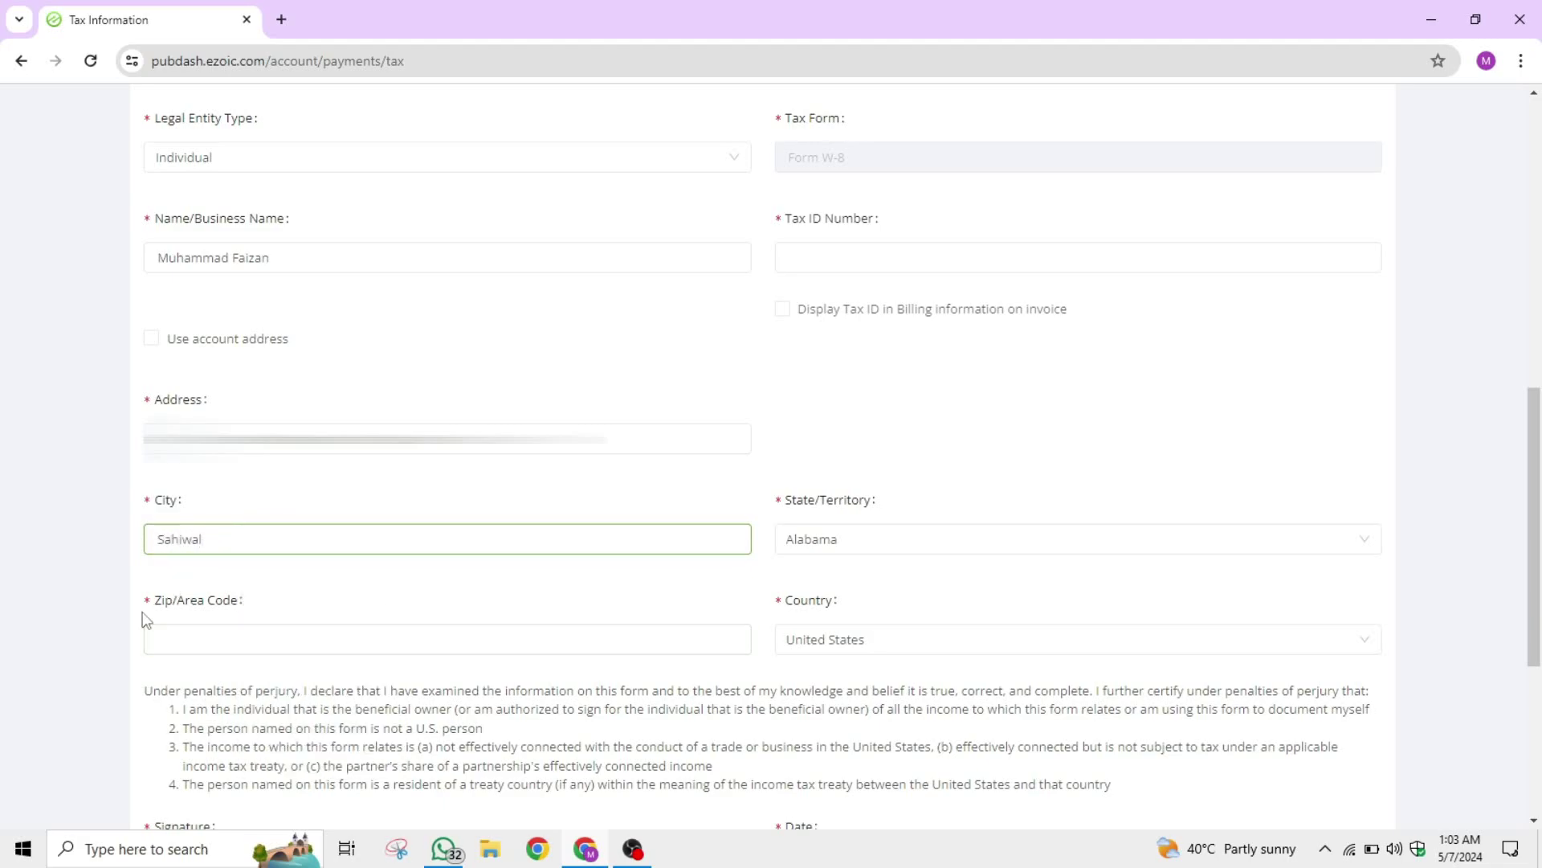
left_click_drag(142, 623, 252, 605)
left_click(270, 613)
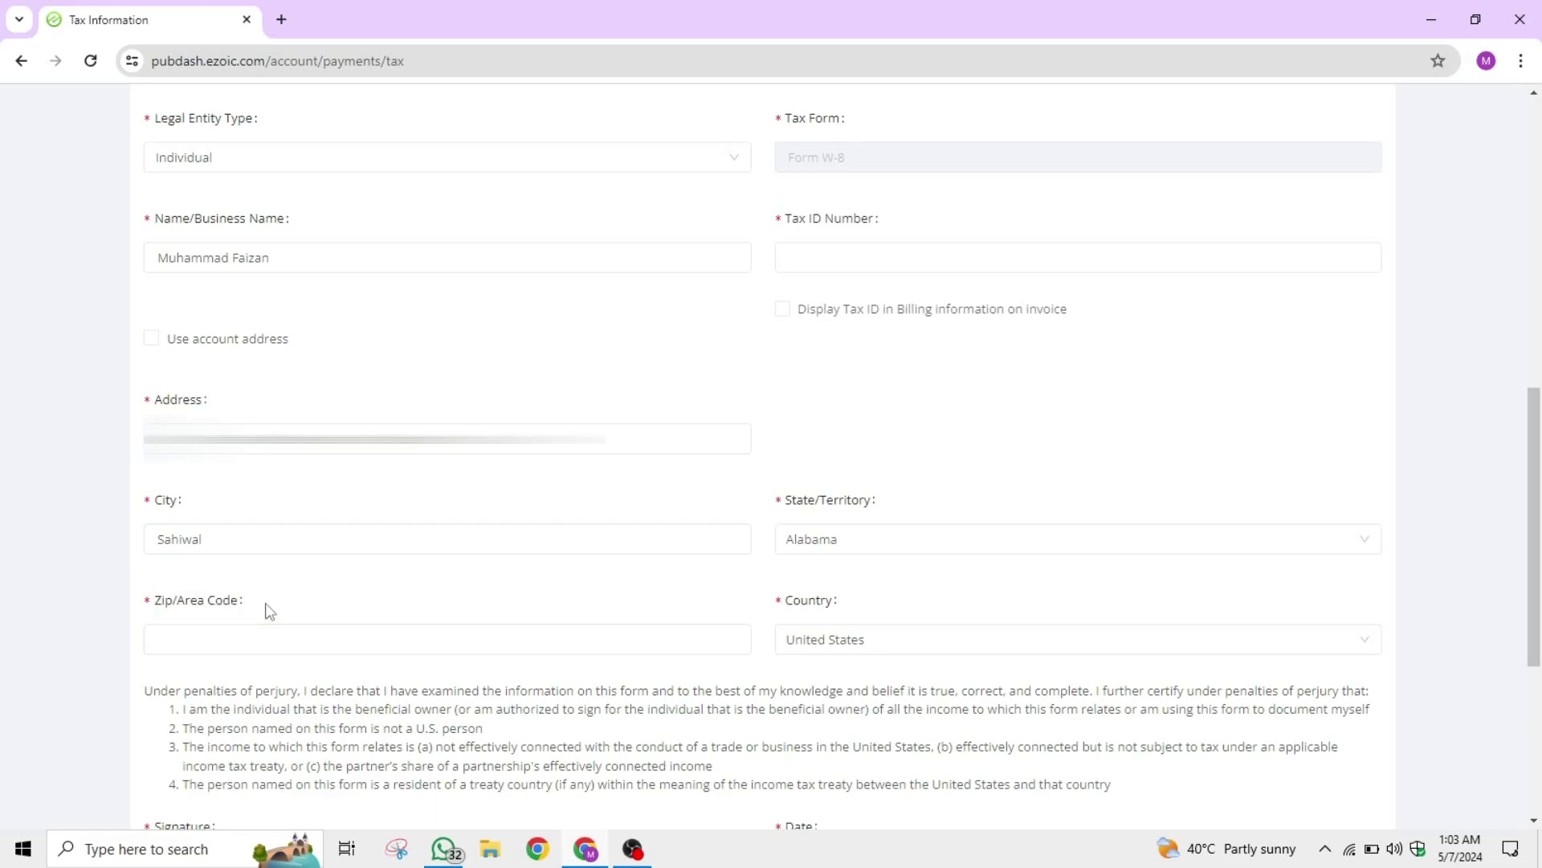
left_click_drag(254, 601, 161, 604)
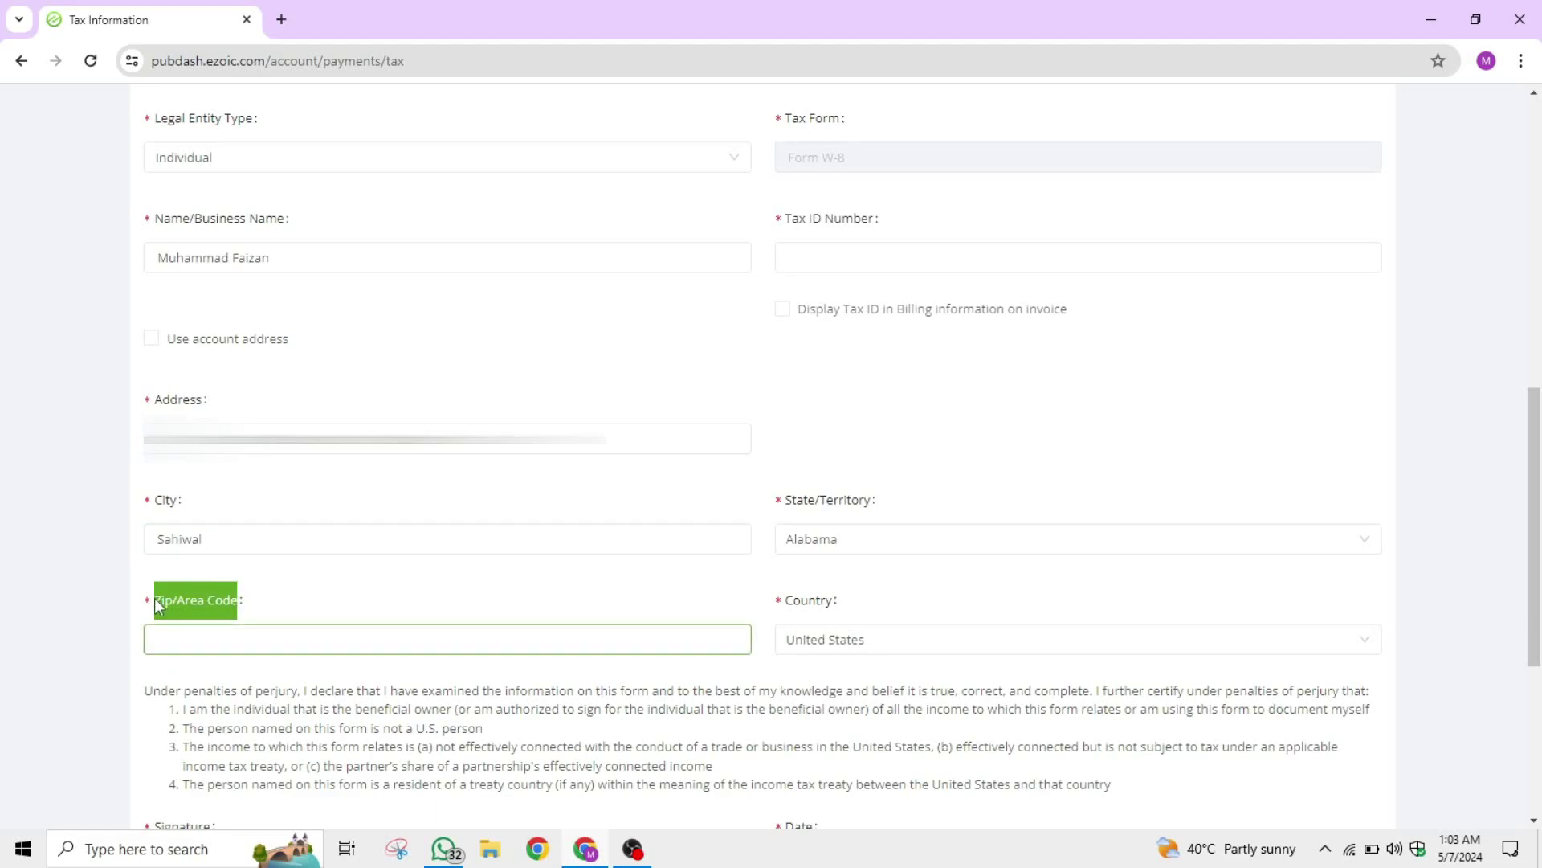
left_click(295, 599)
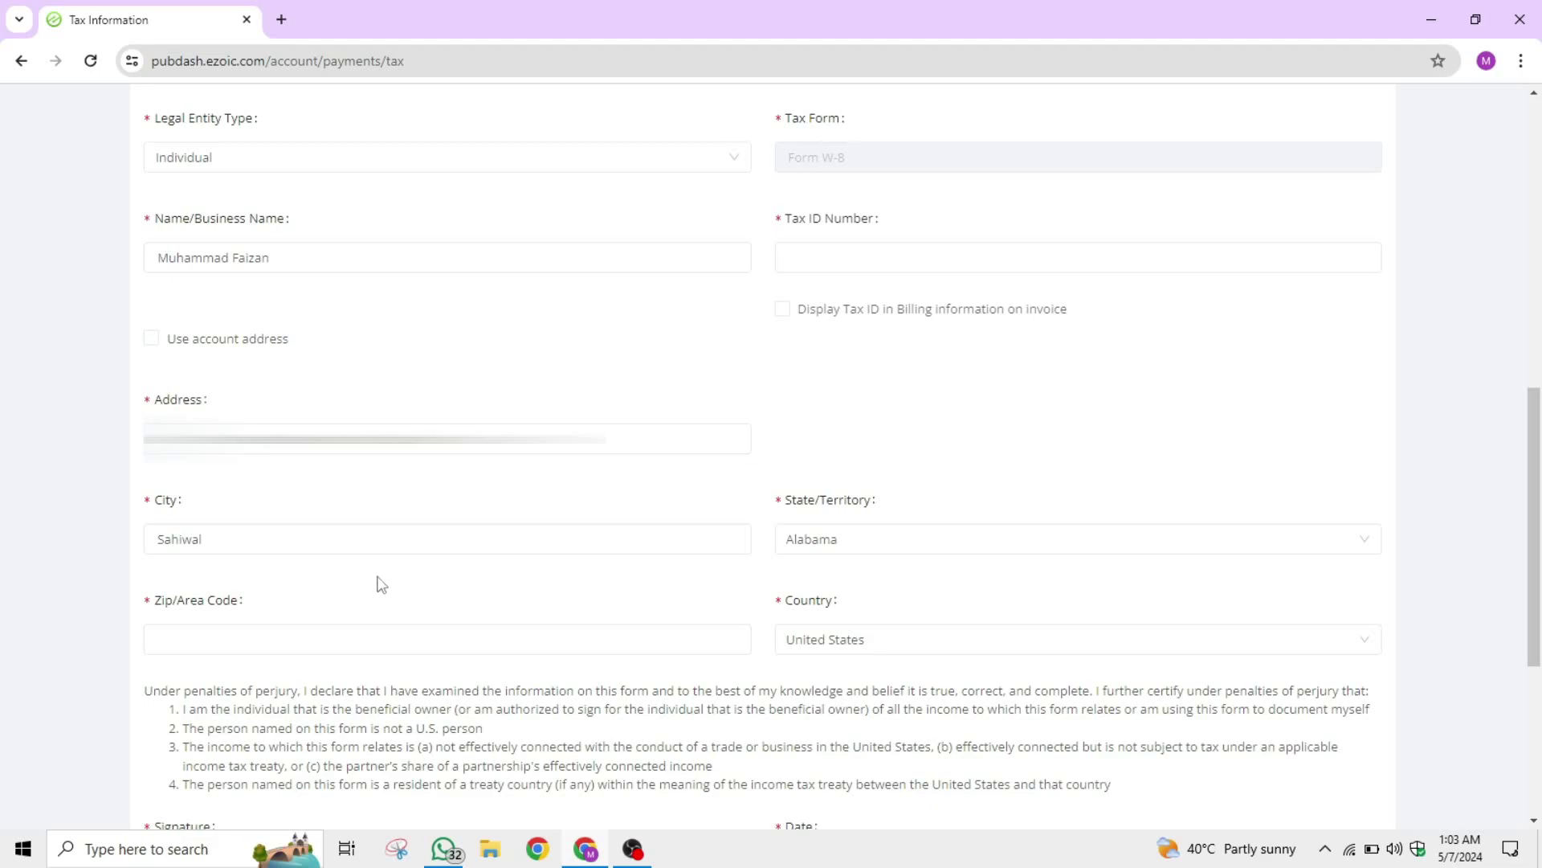
left_click(236, 617)
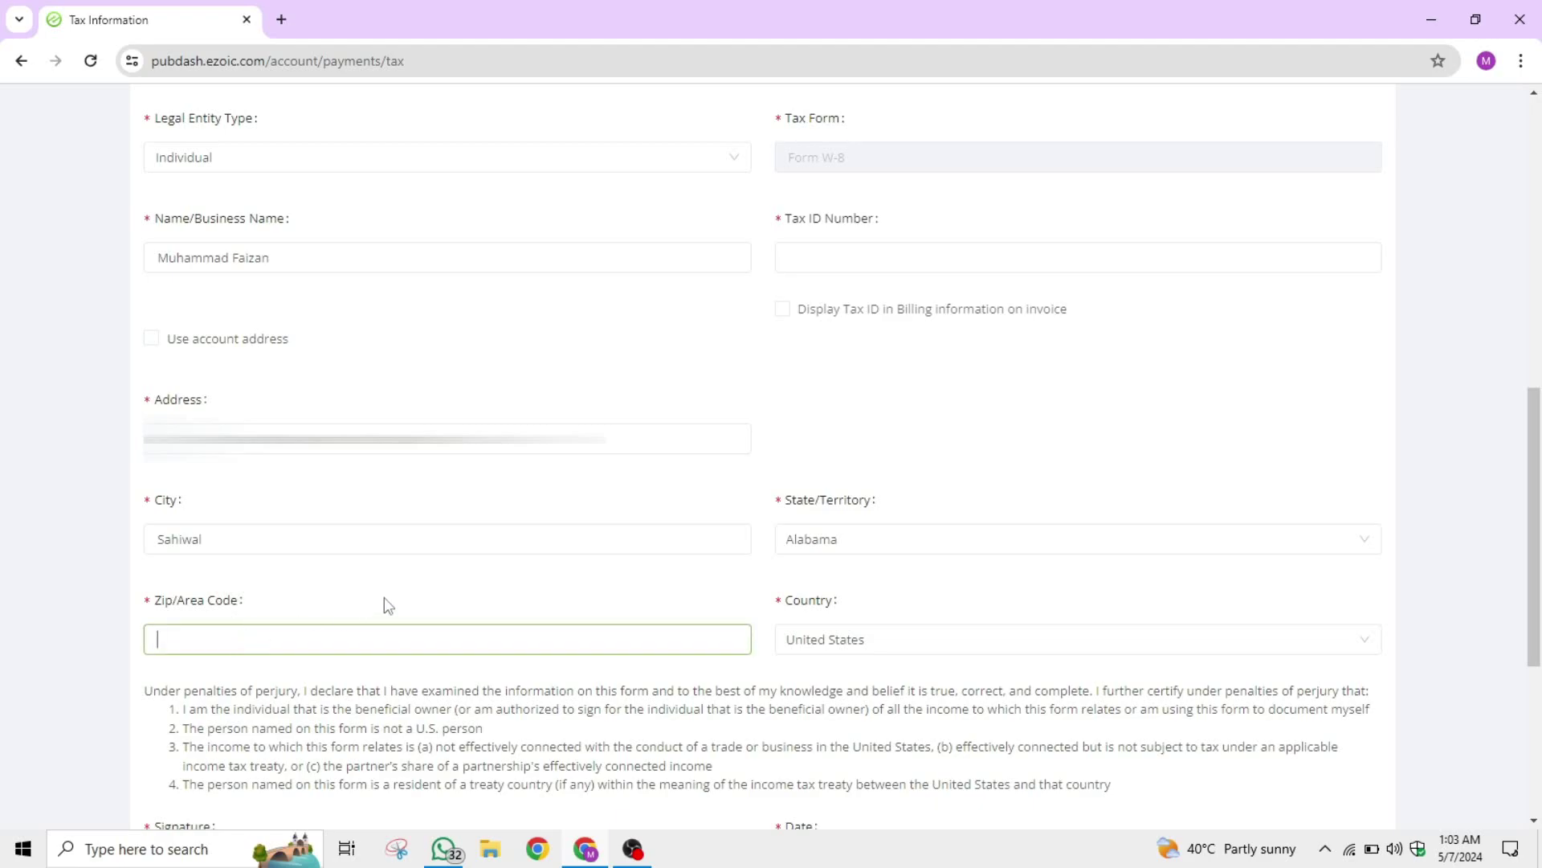
type("57000")
left_click(392, 603)
Set the address country to Pakistan and the state/province to Punjab.
left_click_drag(760, 502, 905, 502)
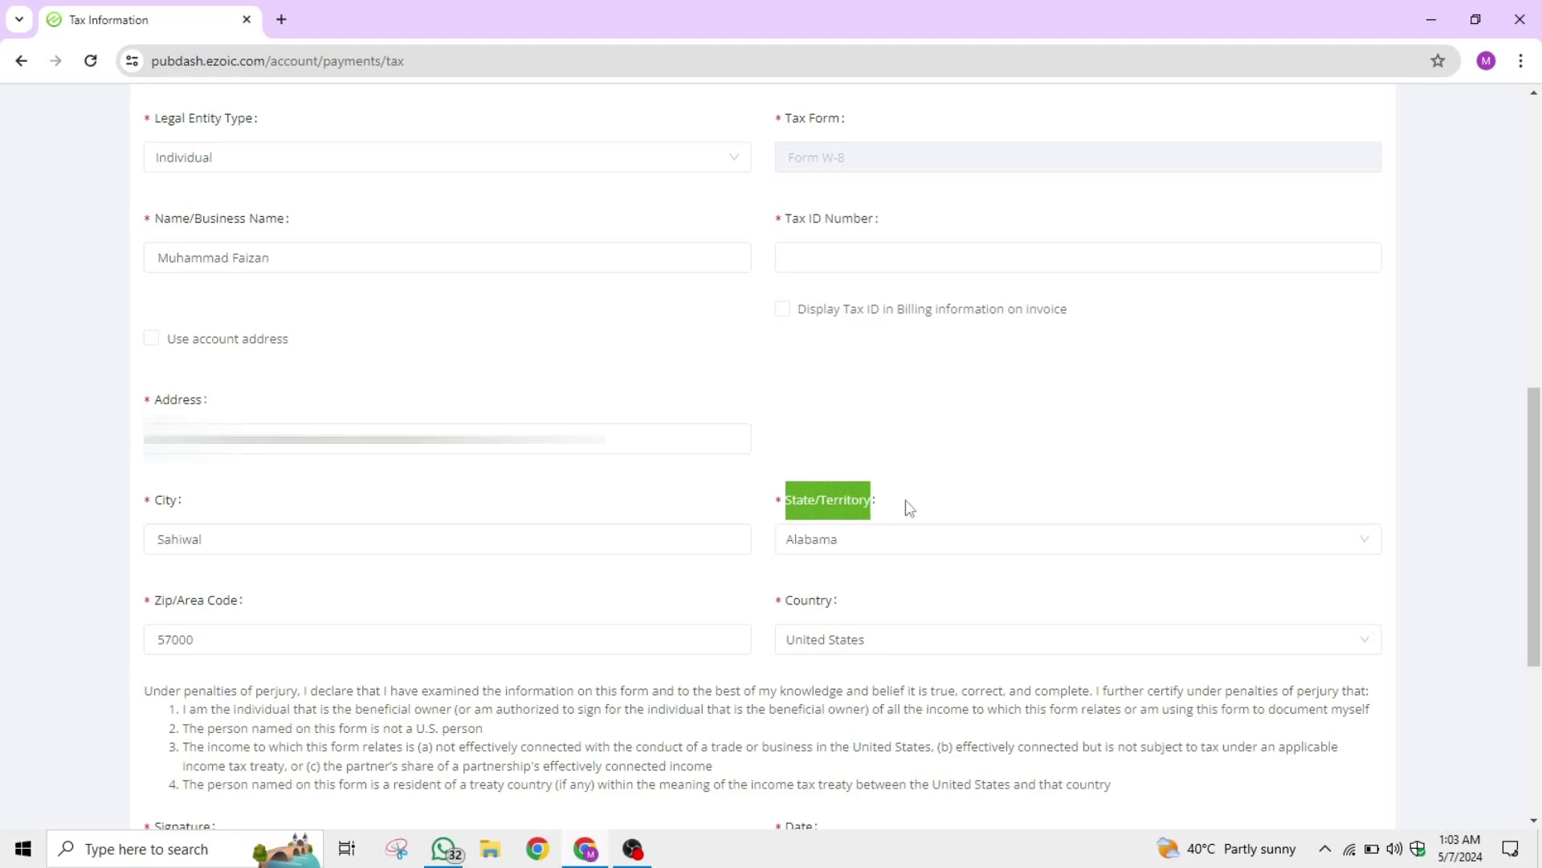
left_click(879, 551)
left_click(1005, 492)
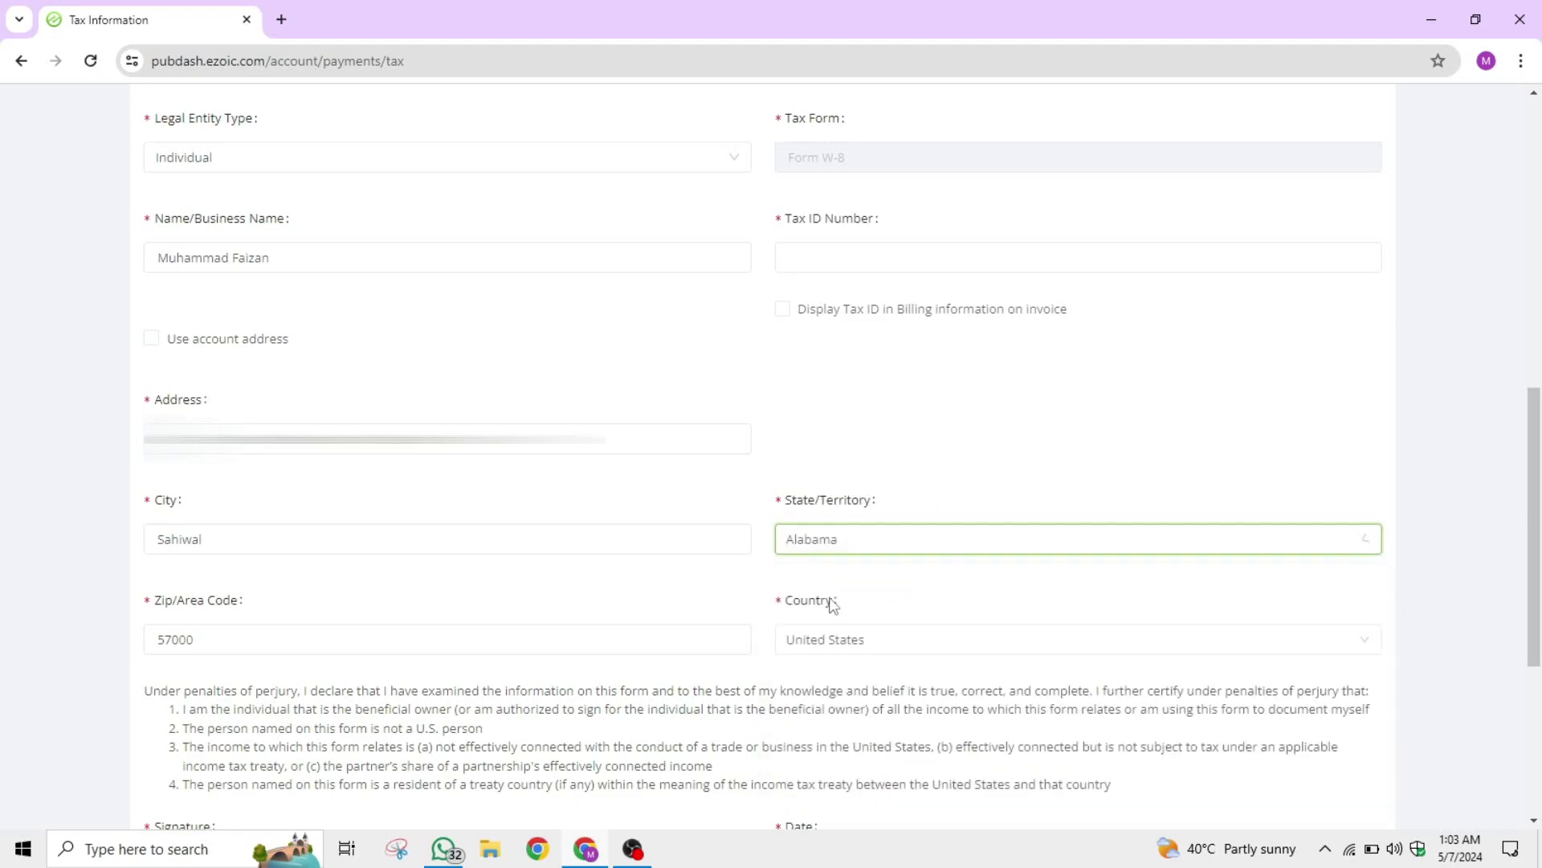
left_click(846, 645)
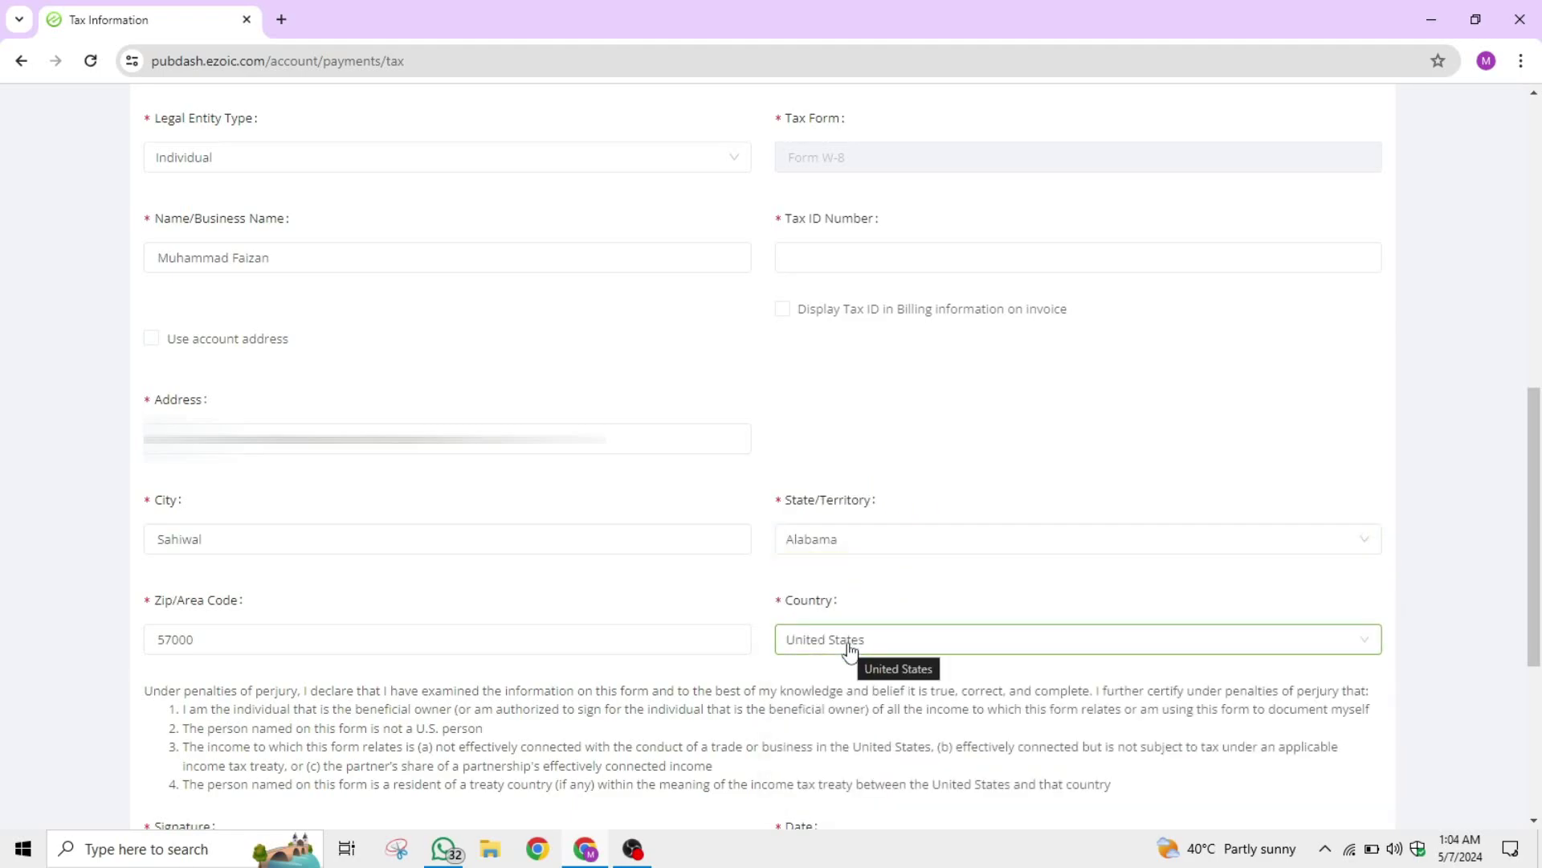
left_click(1001, 619)
type("pakista")
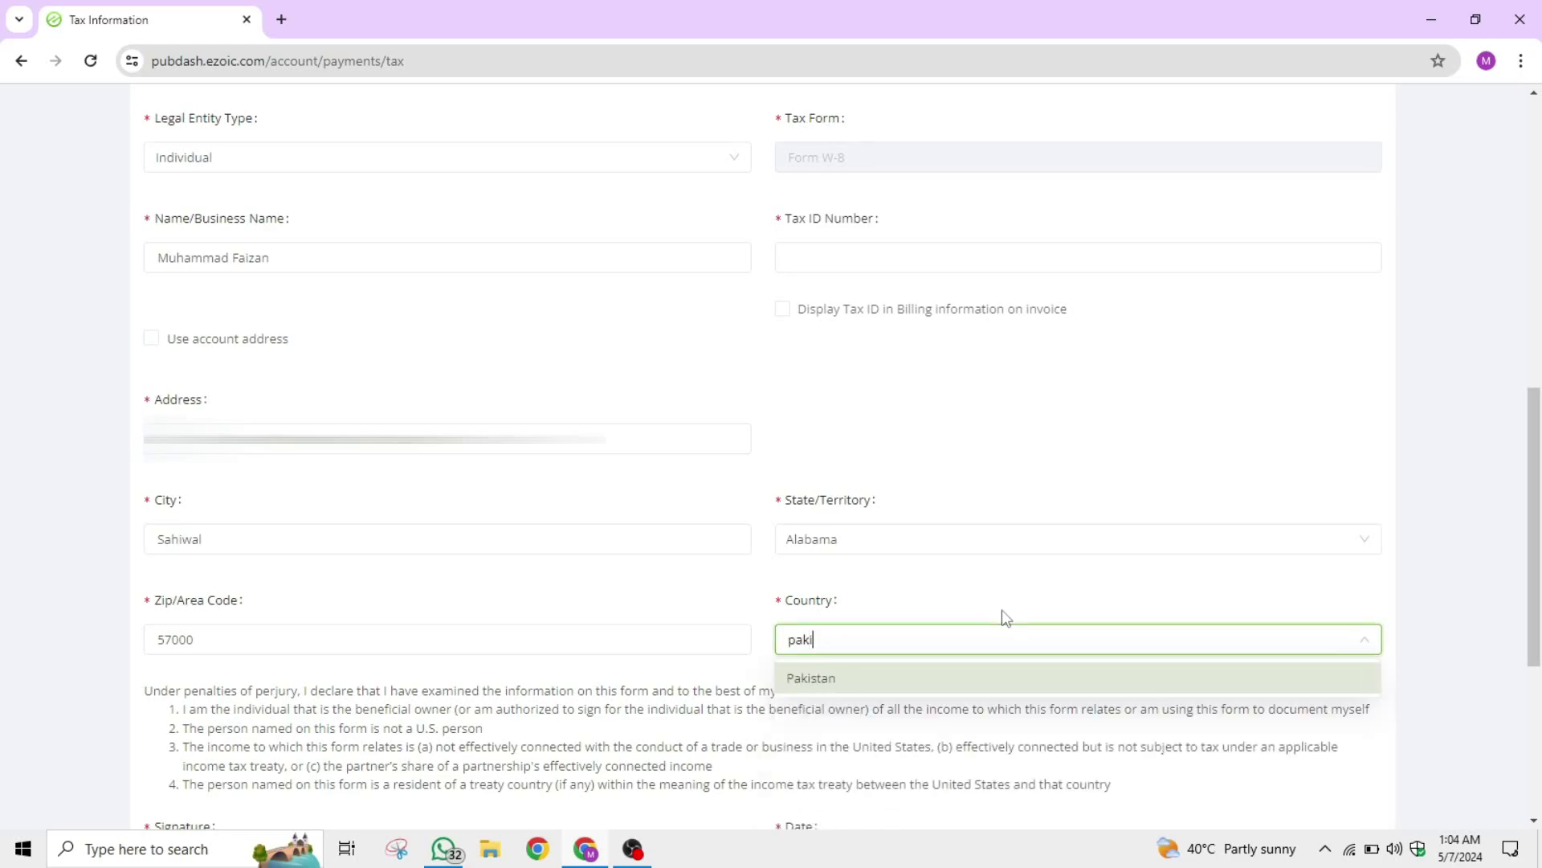
left_click(880, 685)
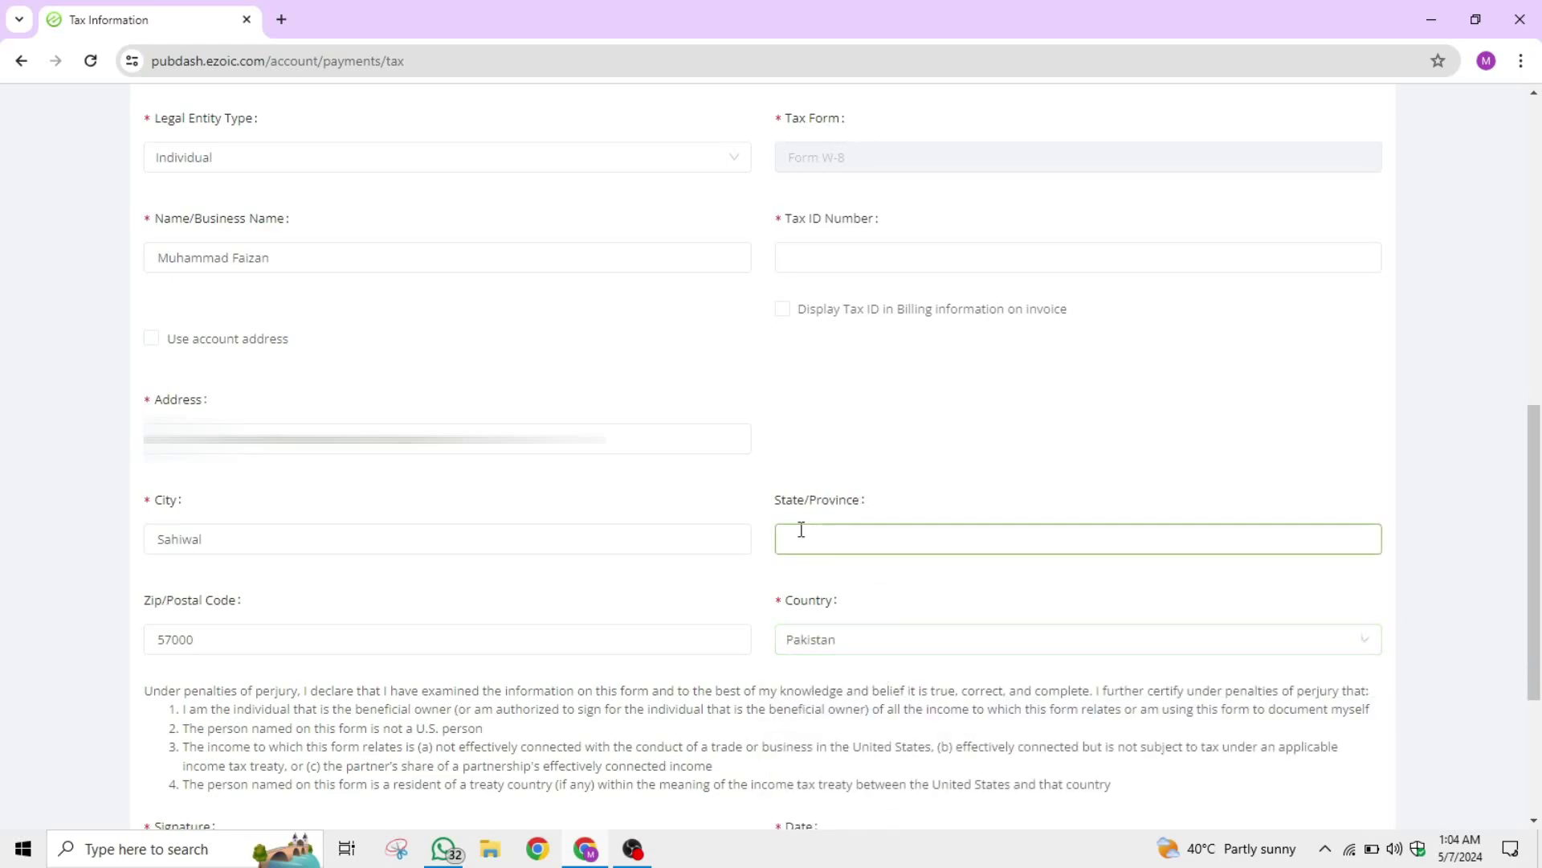
left_click(907, 537)
type("Punjab")
left_click(1056, 500)
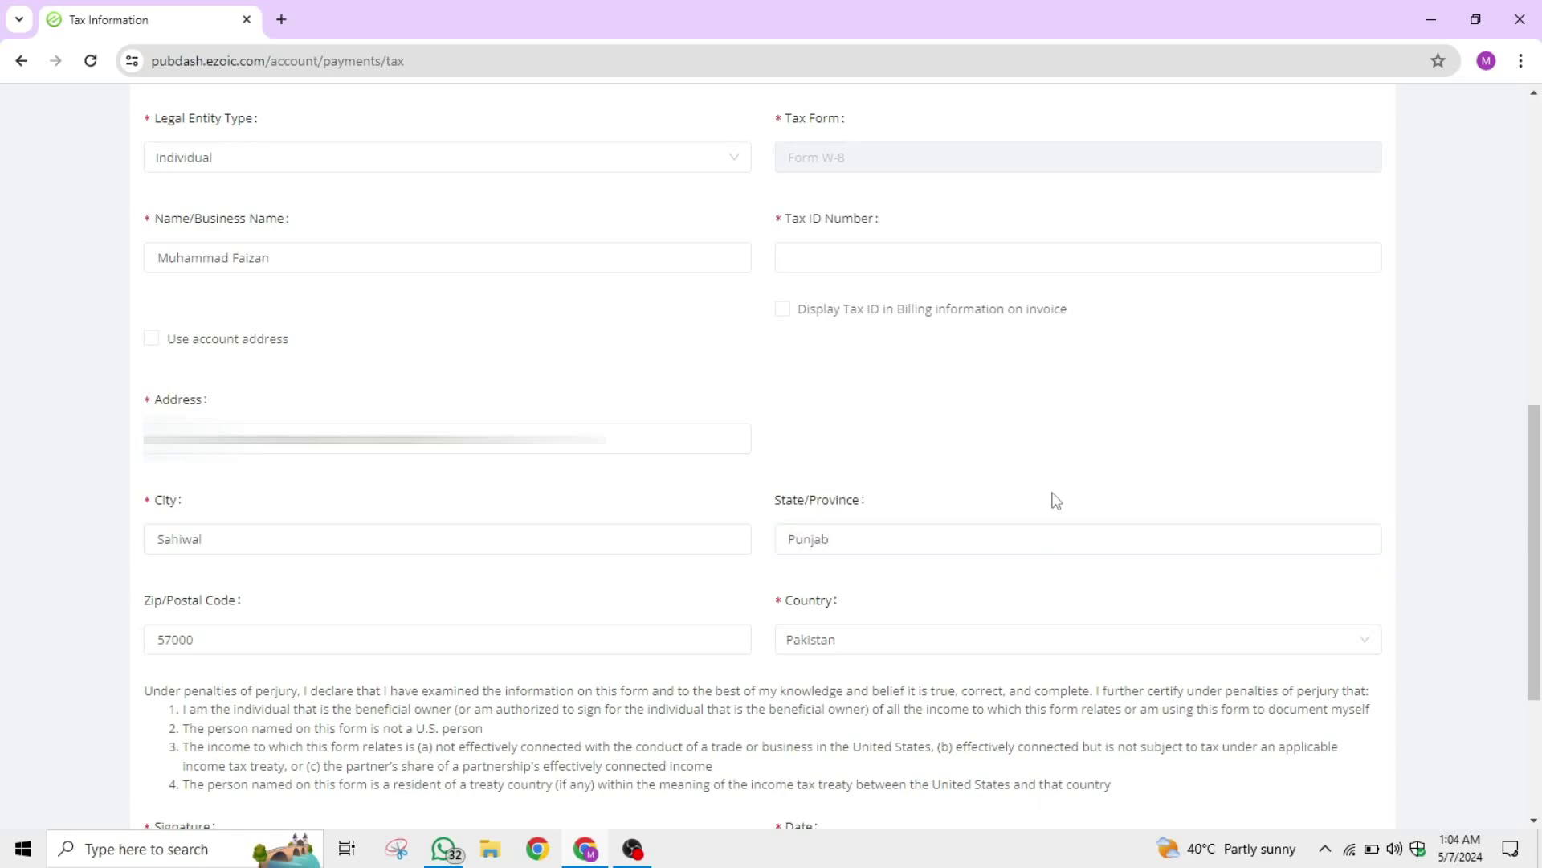
scroll(1020, 490, "up", 3)
Enter 00-00-0000 as the Tax ID Number.
left_click(844, 447)
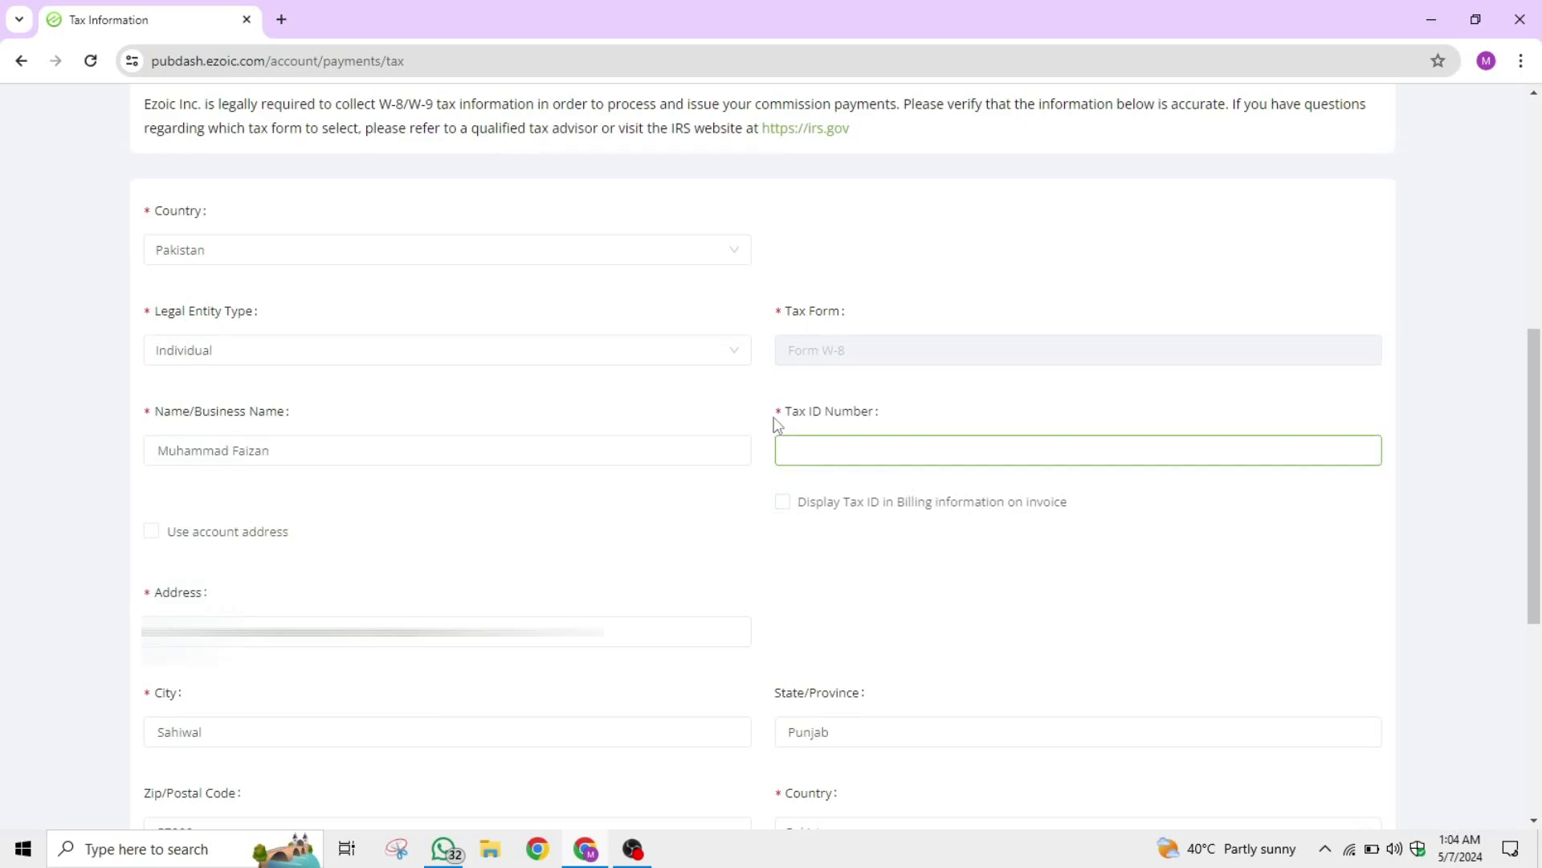
triple_click(809, 414)
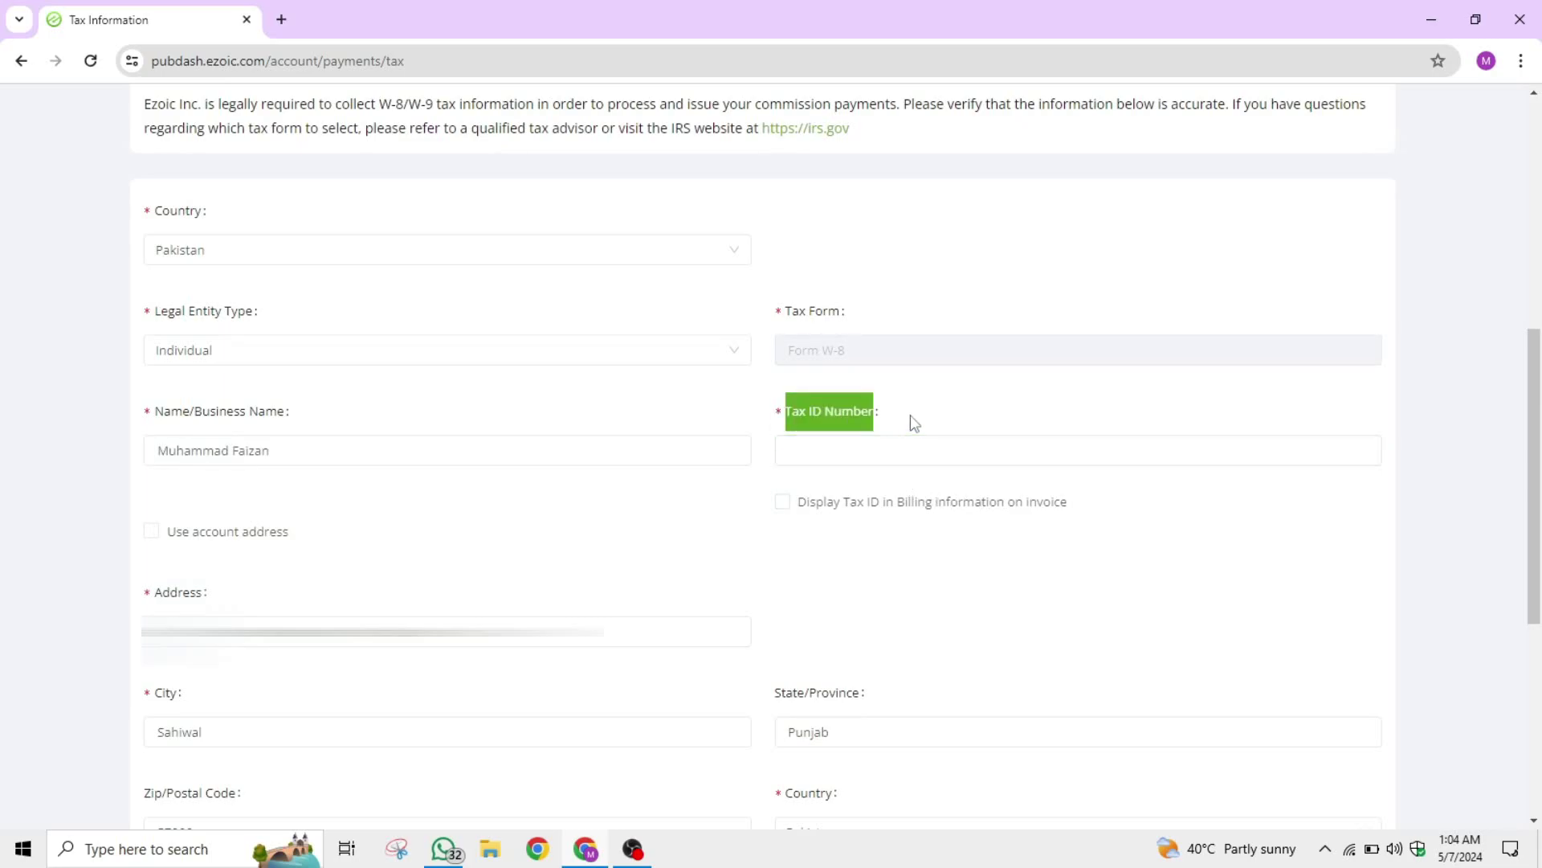
left_click(970, 434)
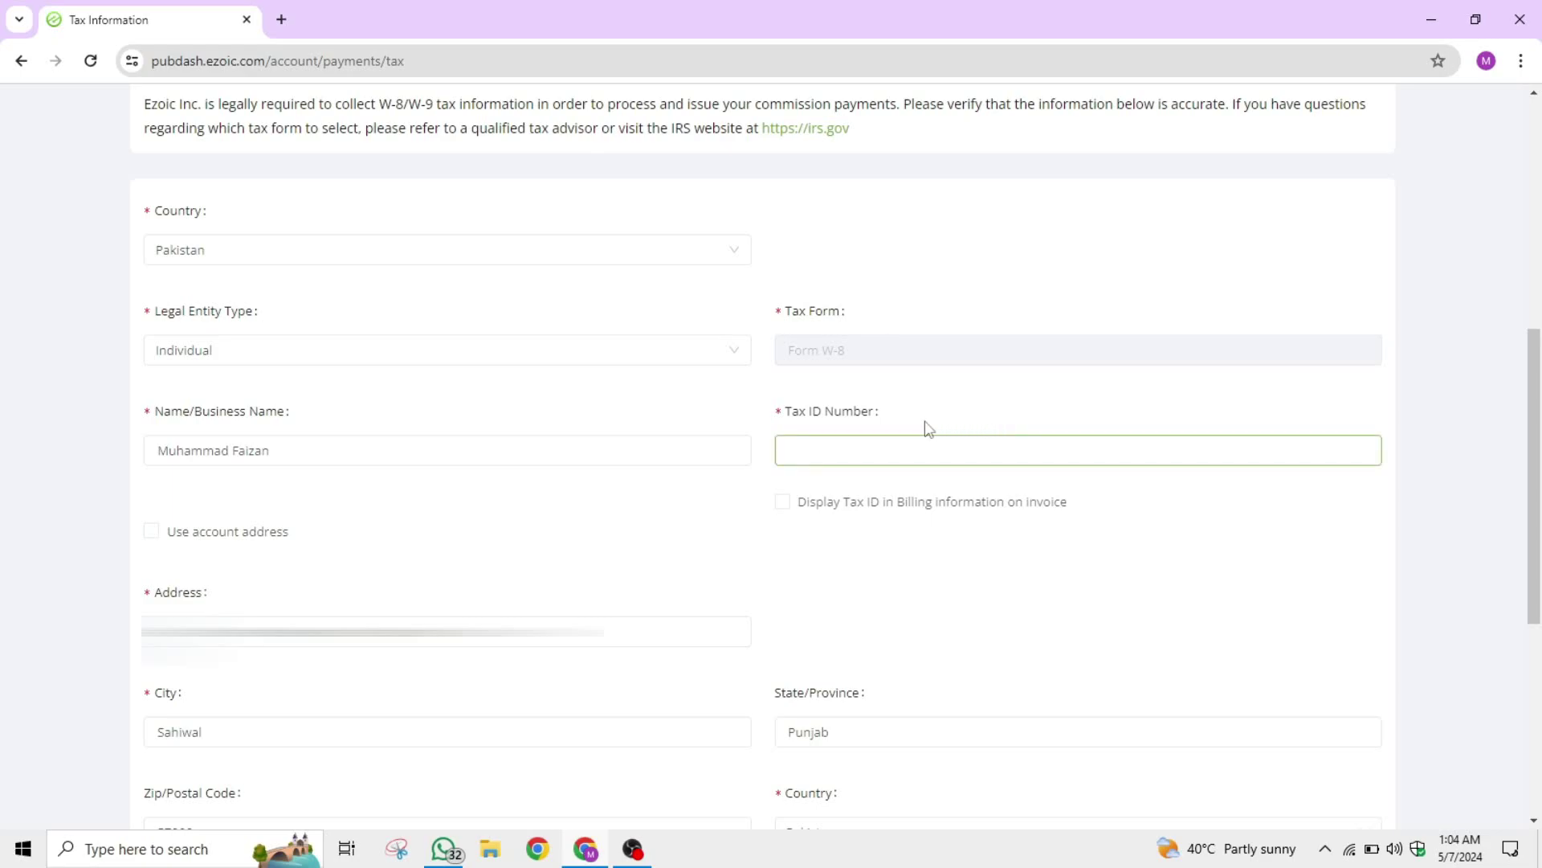
type("00-00-0000")
left_click(1000, 386)
left_click(873, 444)
left_click_drag(872, 443, 744, 440)
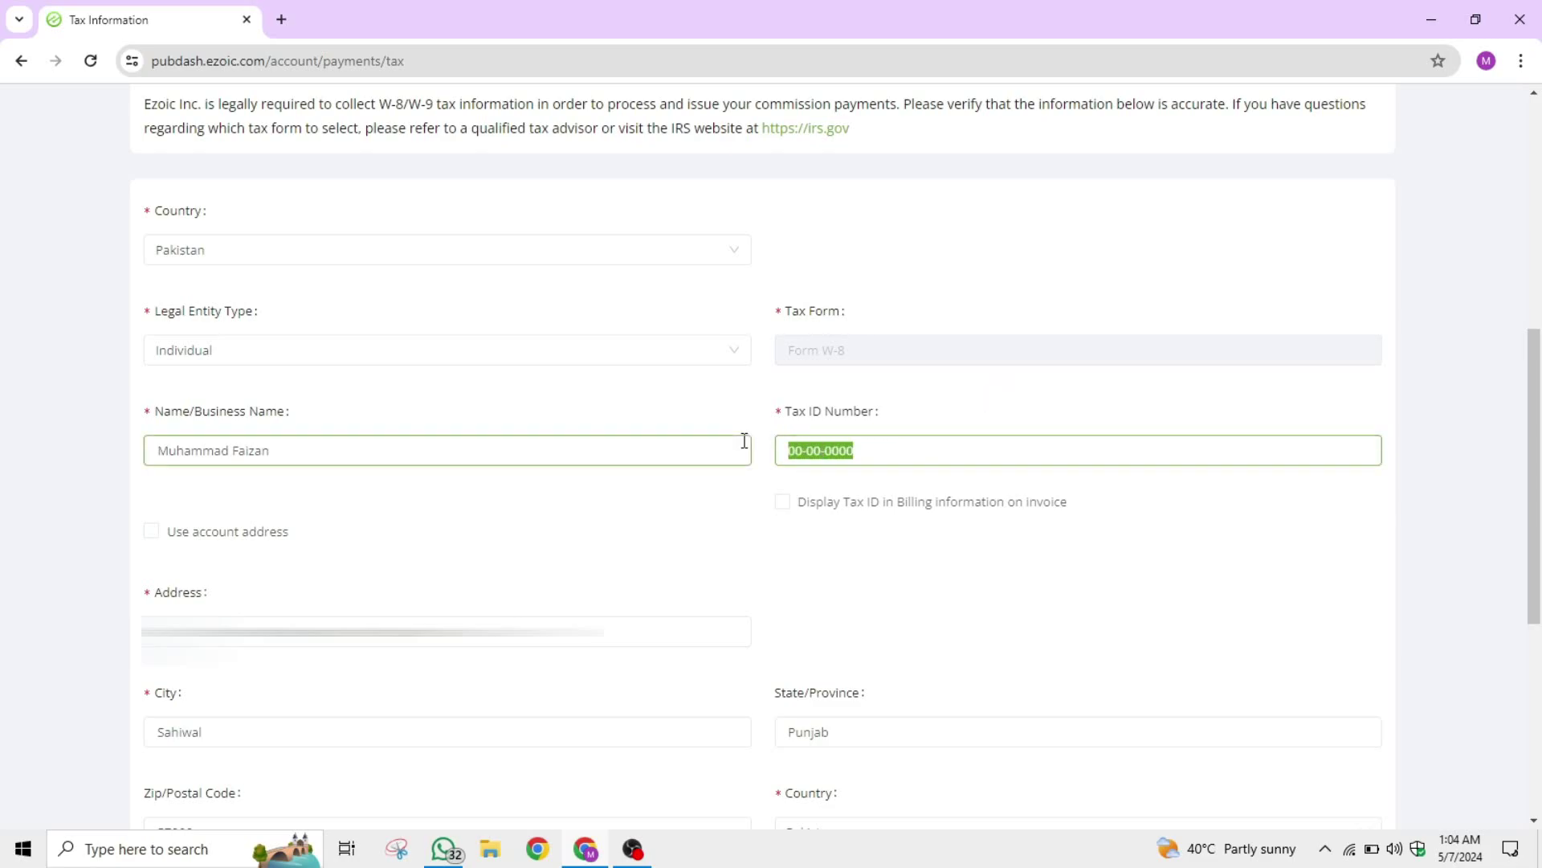
left_click(939, 421)
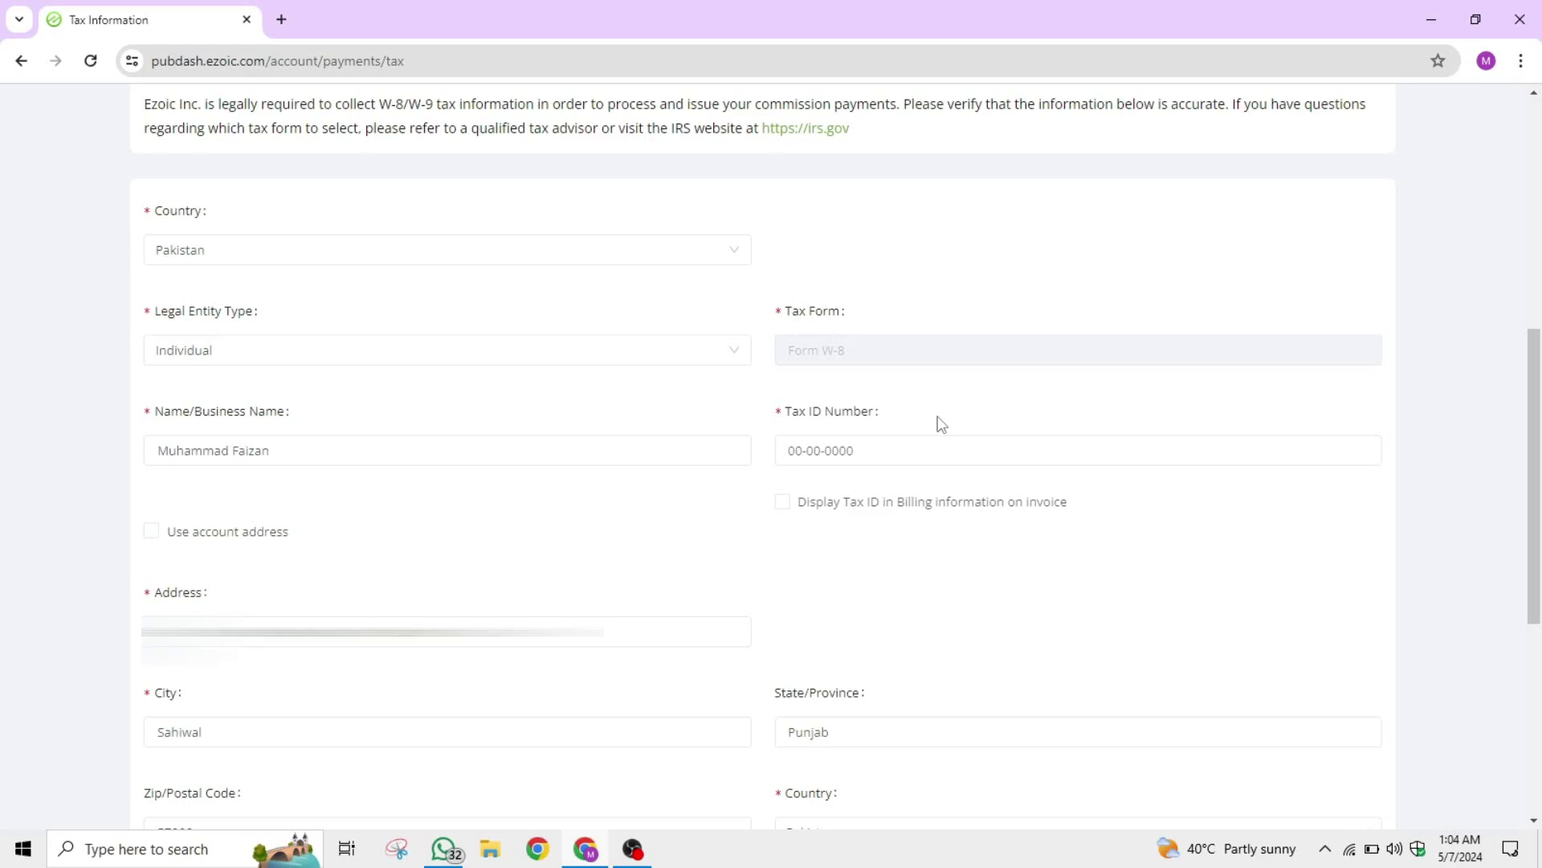
Select and check the entered Tax ID Number value, then continue down the form.
left_click(787, 454)
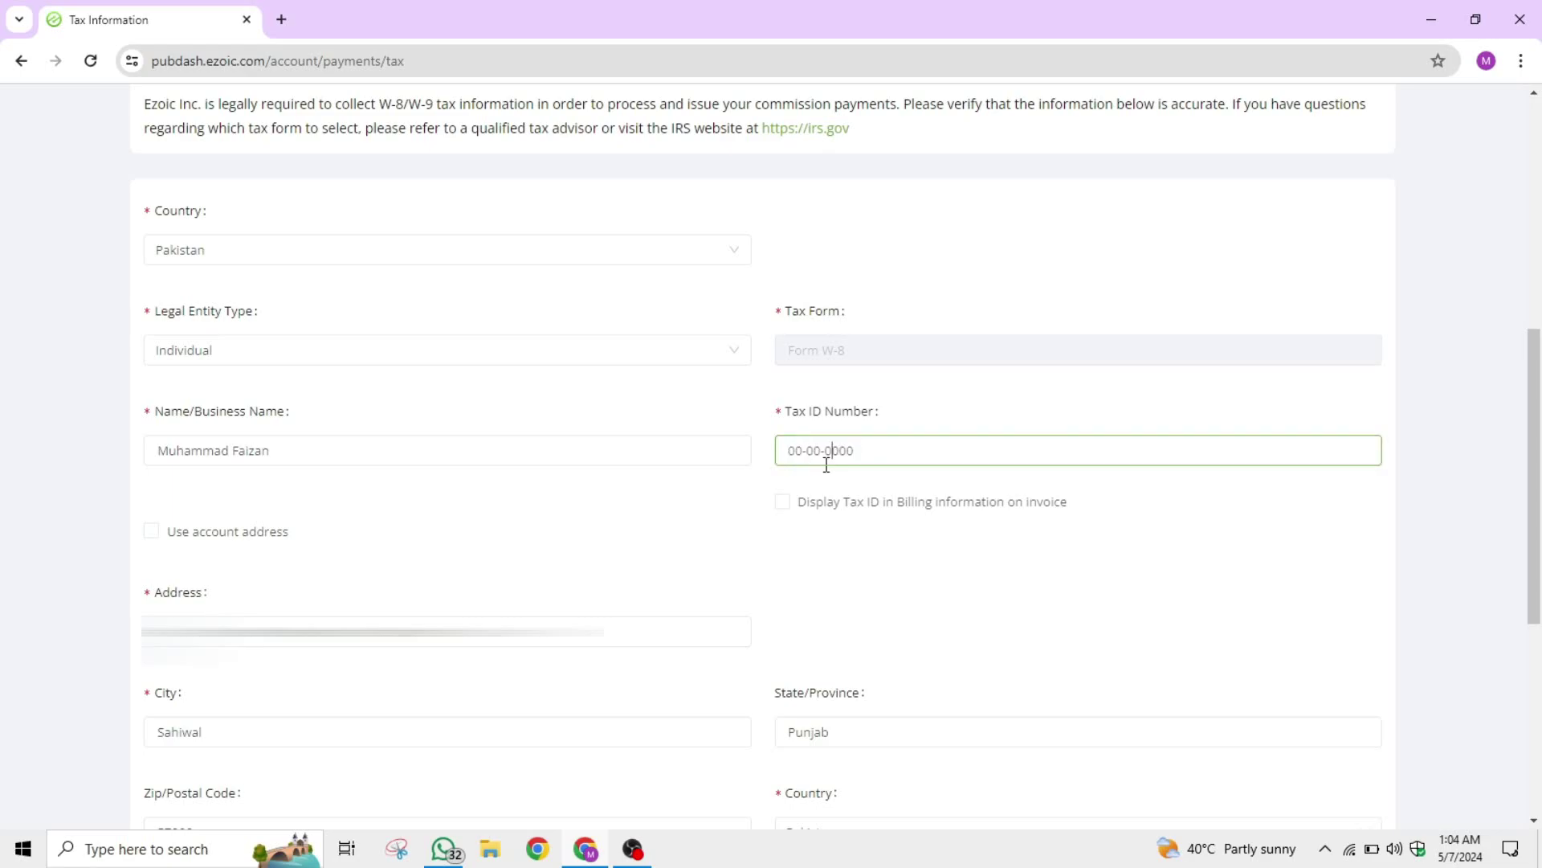
left_click_drag(787, 448, 888, 441)
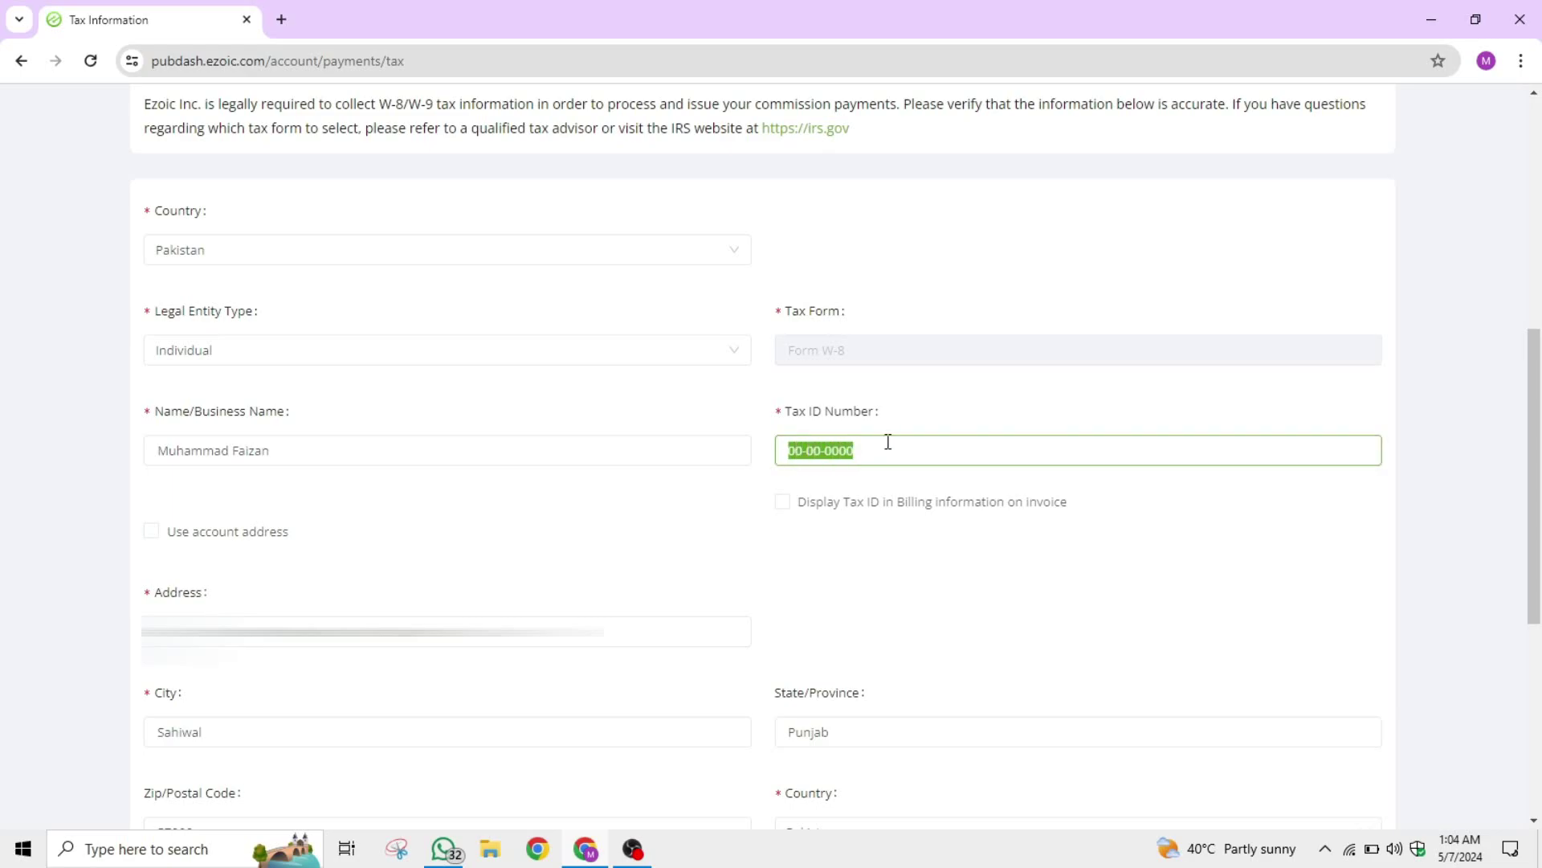
left_click(974, 401)
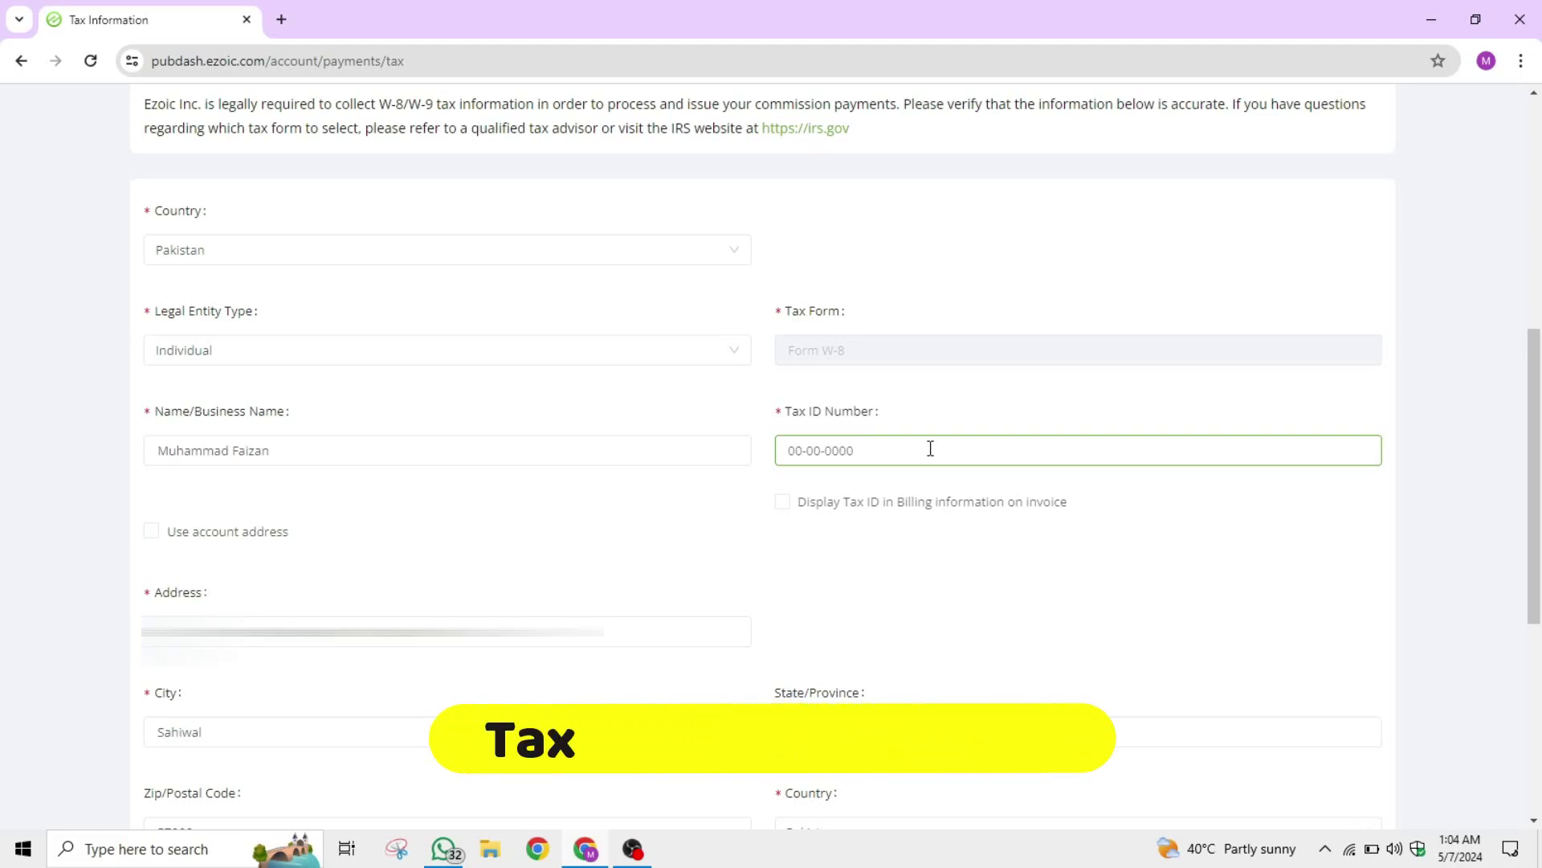
triple_click(1006, 441)
left_click(916, 443)
triple_click(916, 444)
left_click(878, 493)
scroll(905, 491, "down", 2)
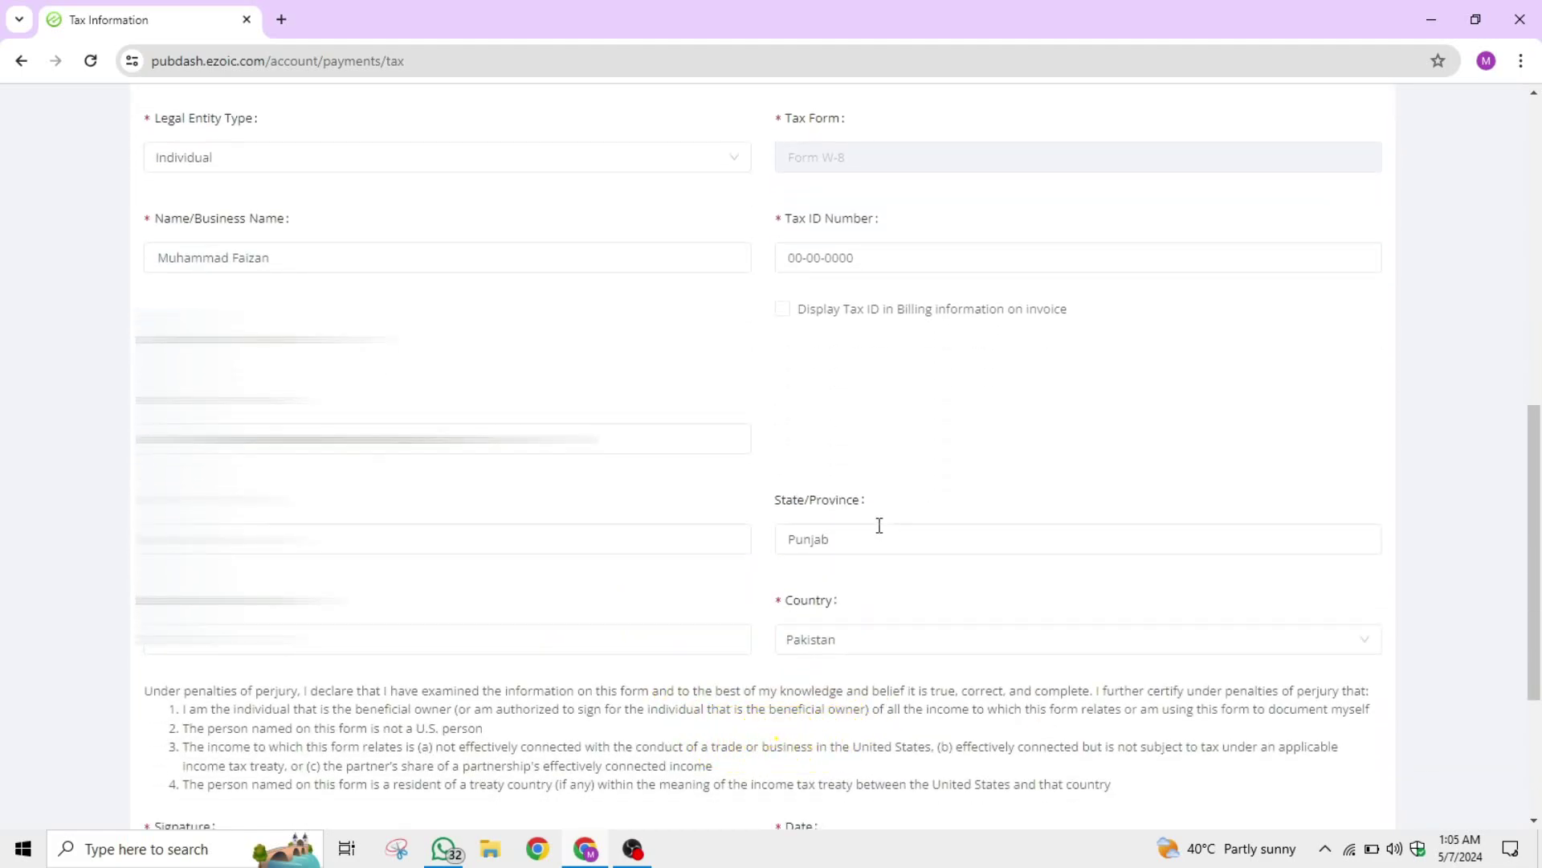
Sign the Signature field with the filer's full name using the autofill suggestion.
scroll(828, 546, "down", 3)
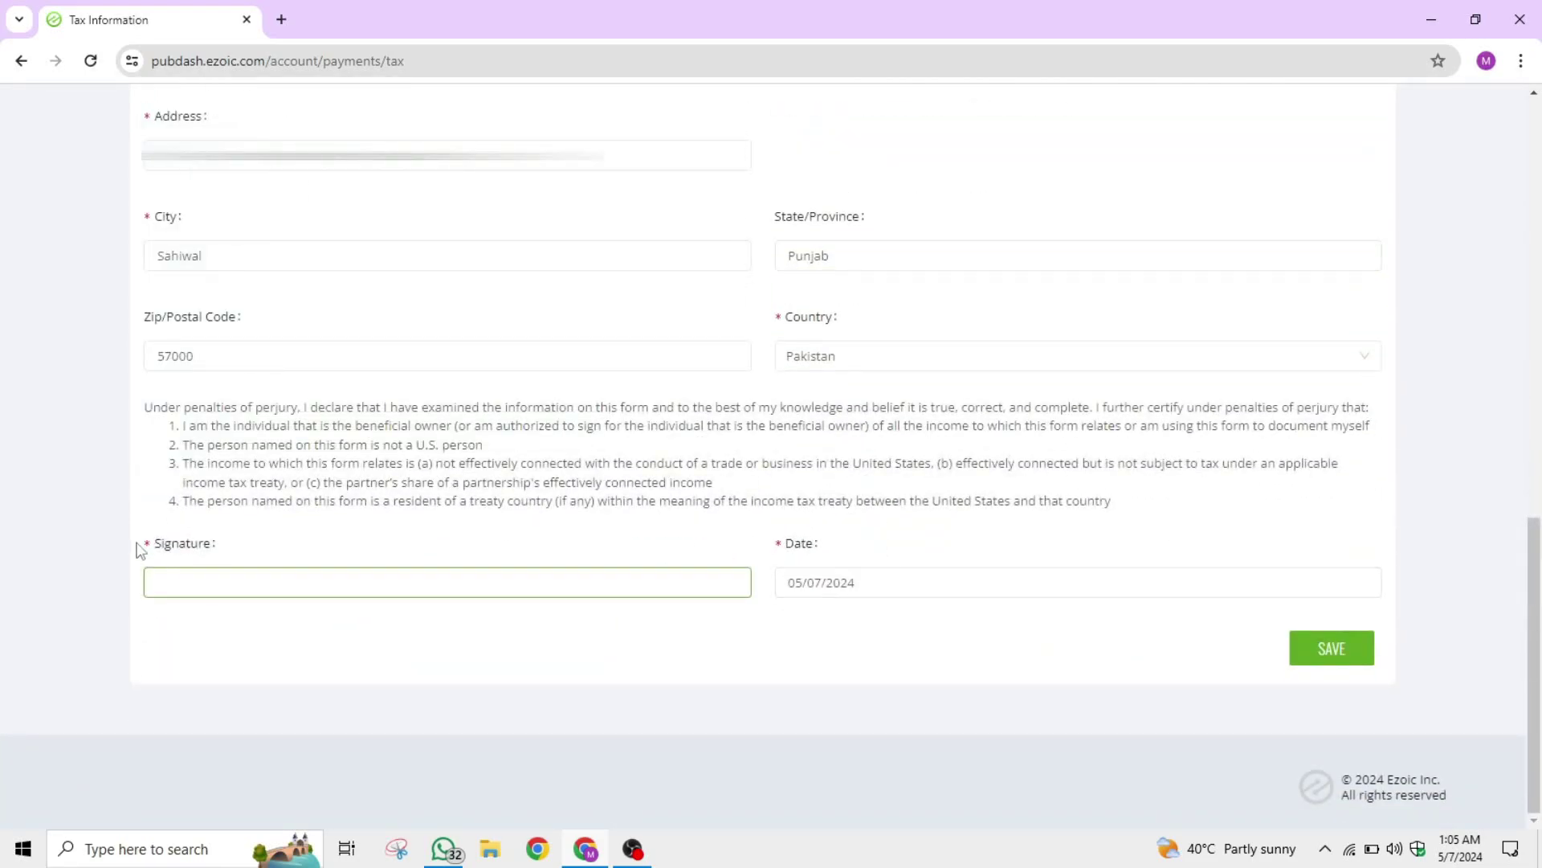
left_click_drag(145, 551, 217, 538)
left_click(245, 583)
type("Muhammad F")
left_click(245, 633)
Tick 'Use account address' on the tax form.
scroll(835, 627, "up", 6)
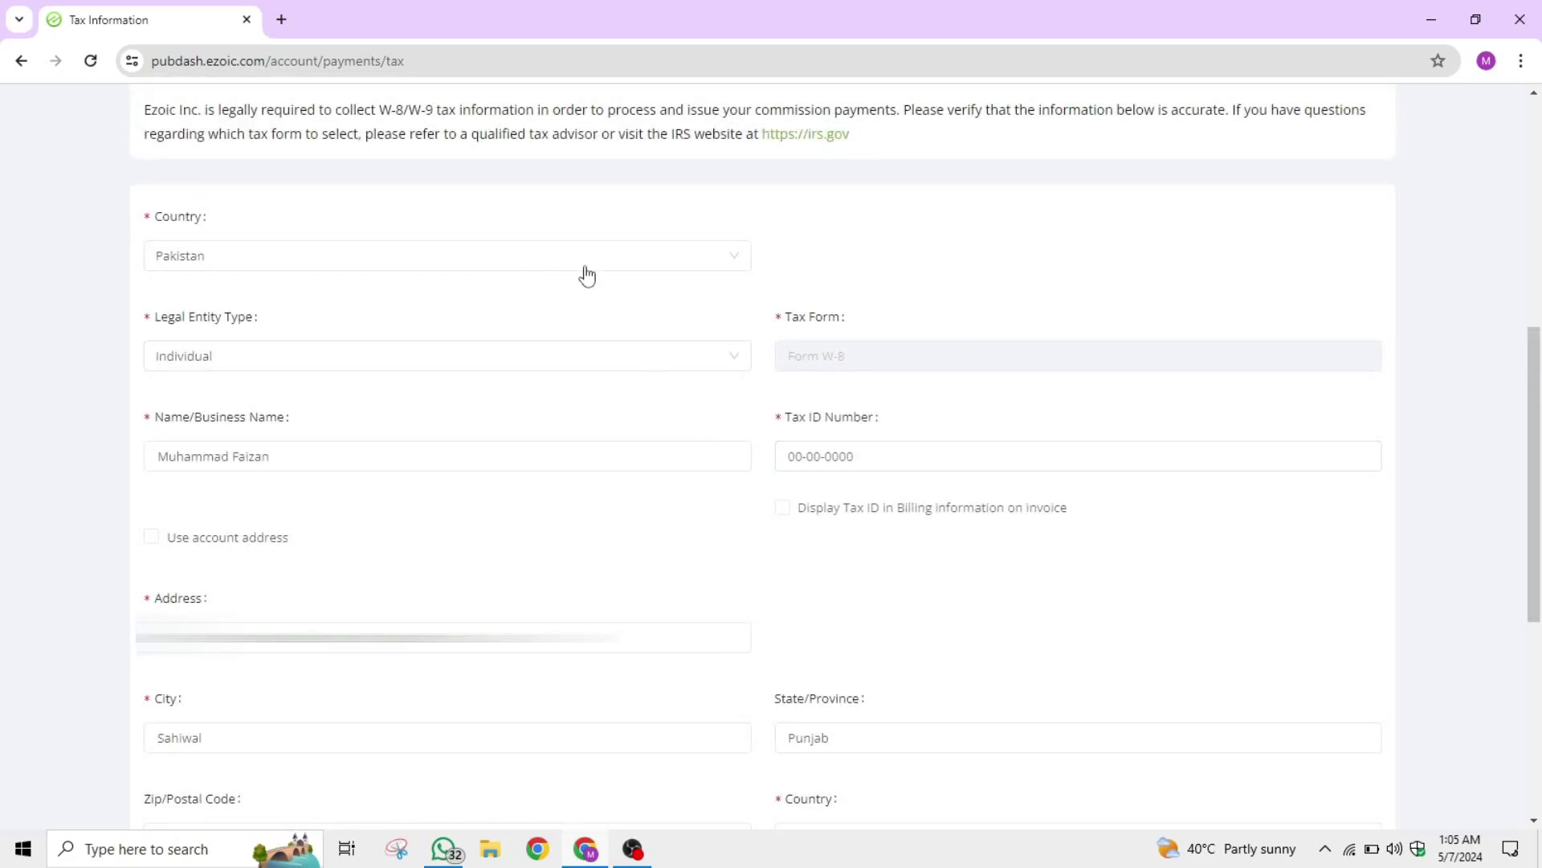
scroll(454, 454, "up", 2)
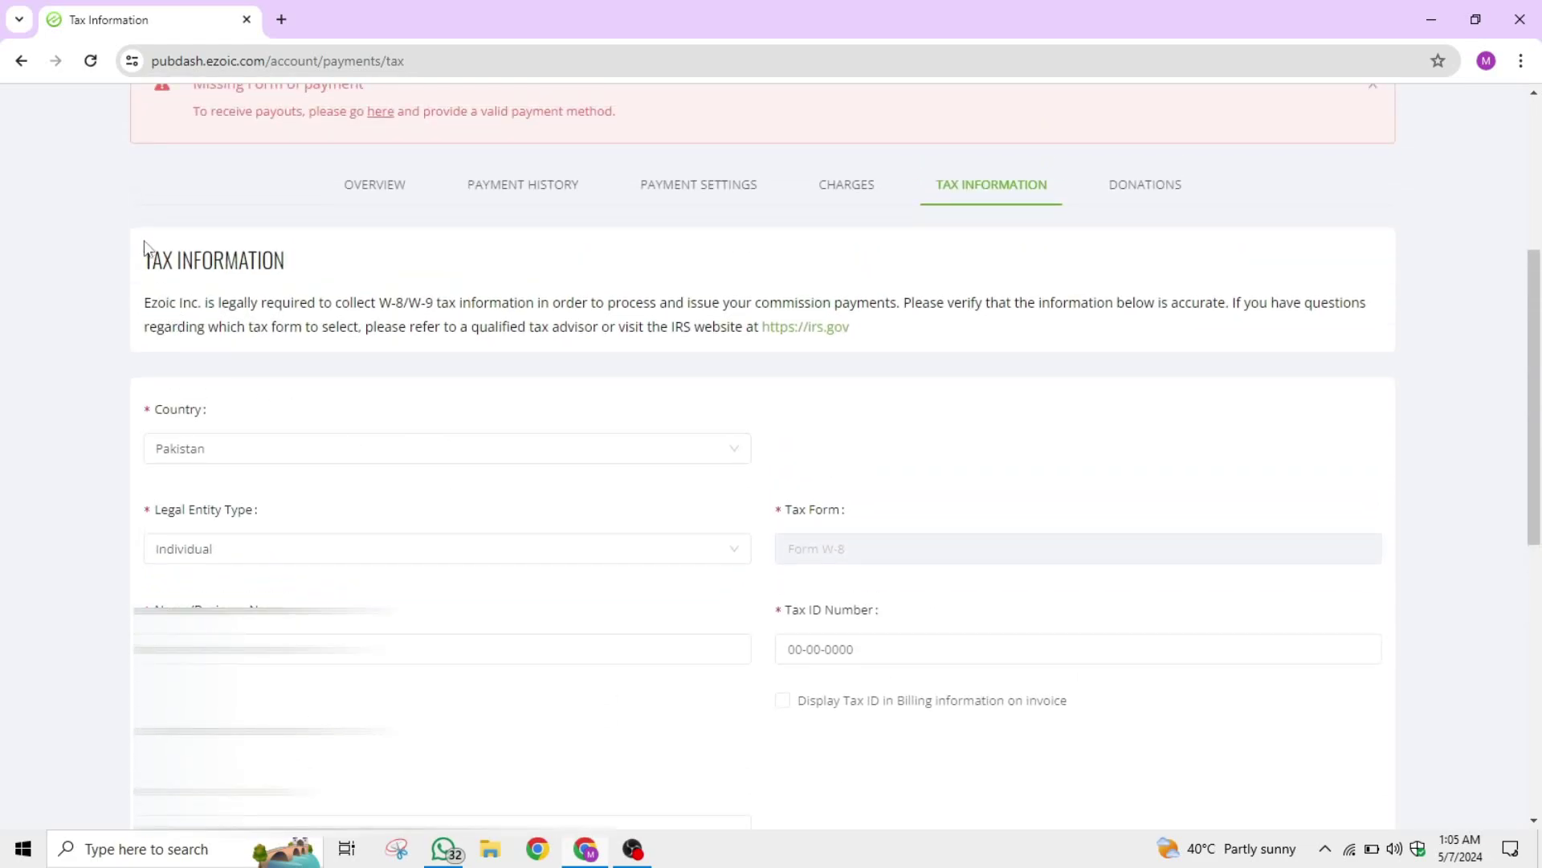
scroll(630, 510, "down", 3)
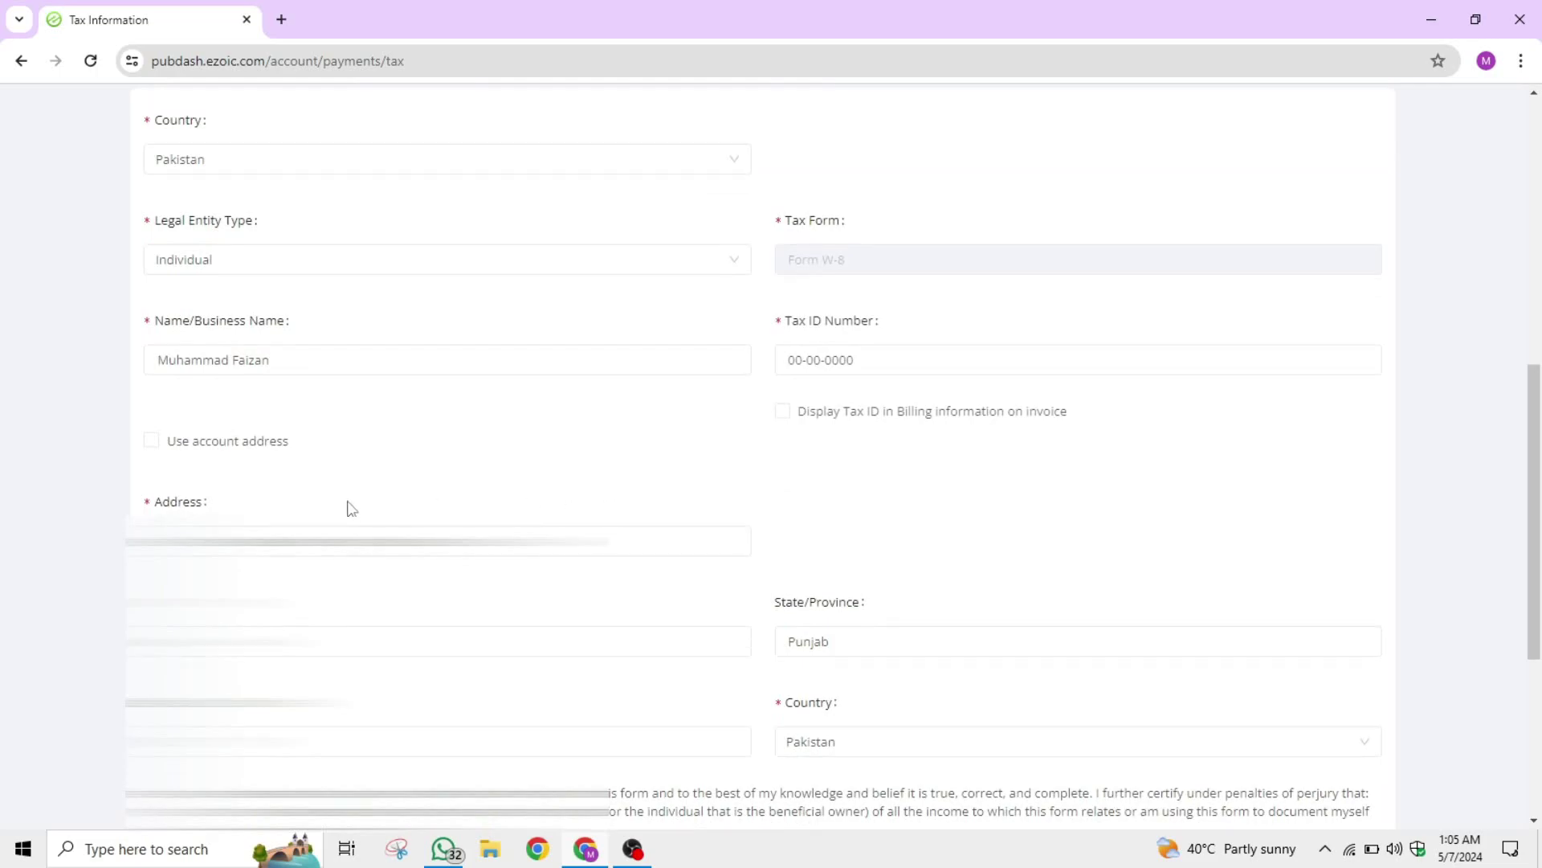
left_click(151, 440)
scroll(541, 672, "up", 1)
scroll(661, 502, "down", 4)
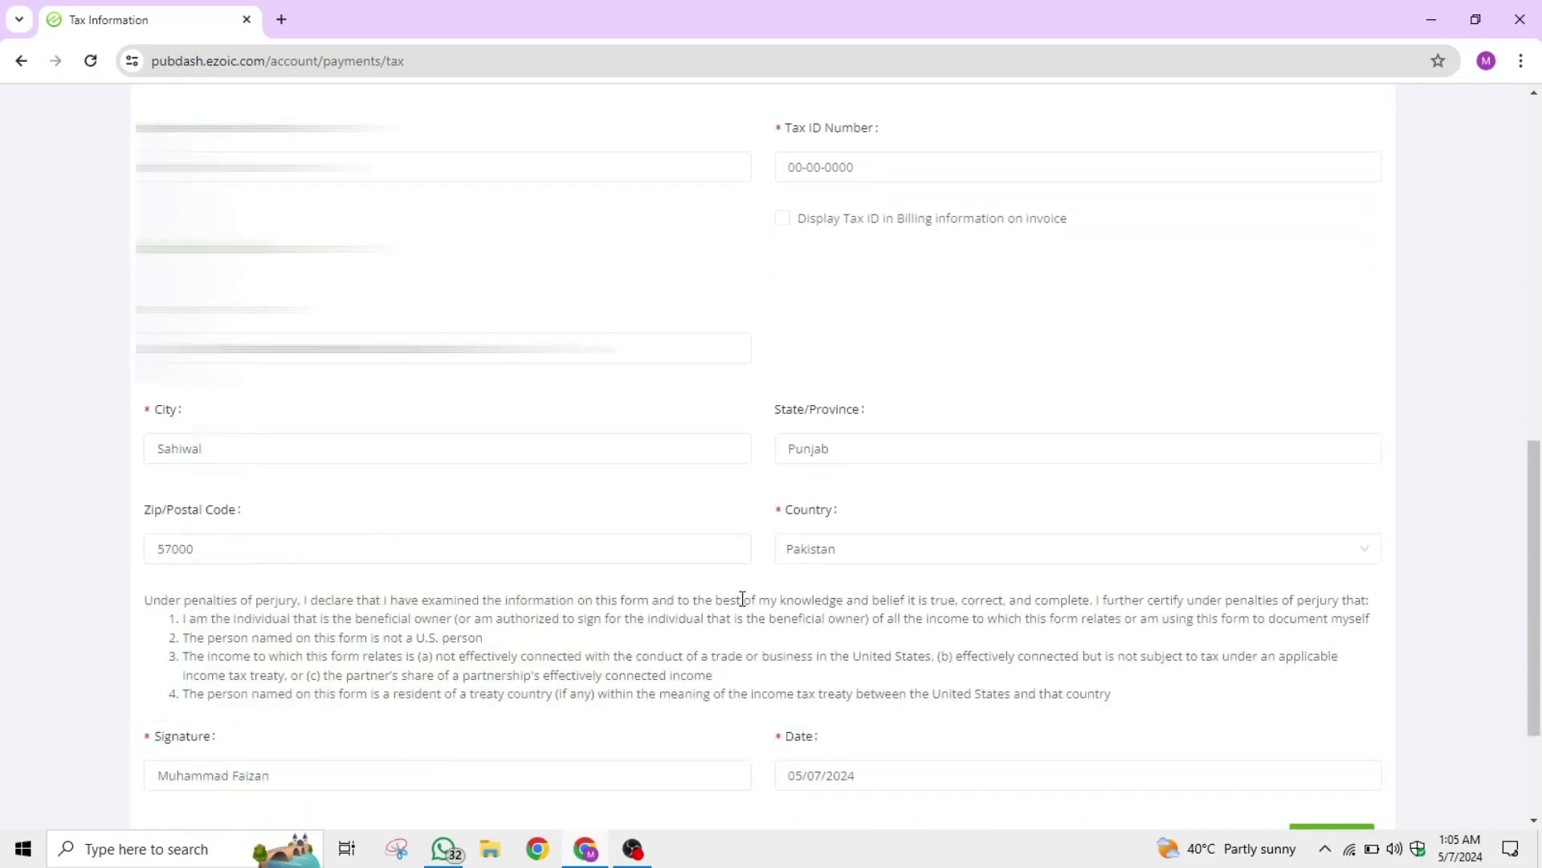
scroll(740, 603, "down", 2)
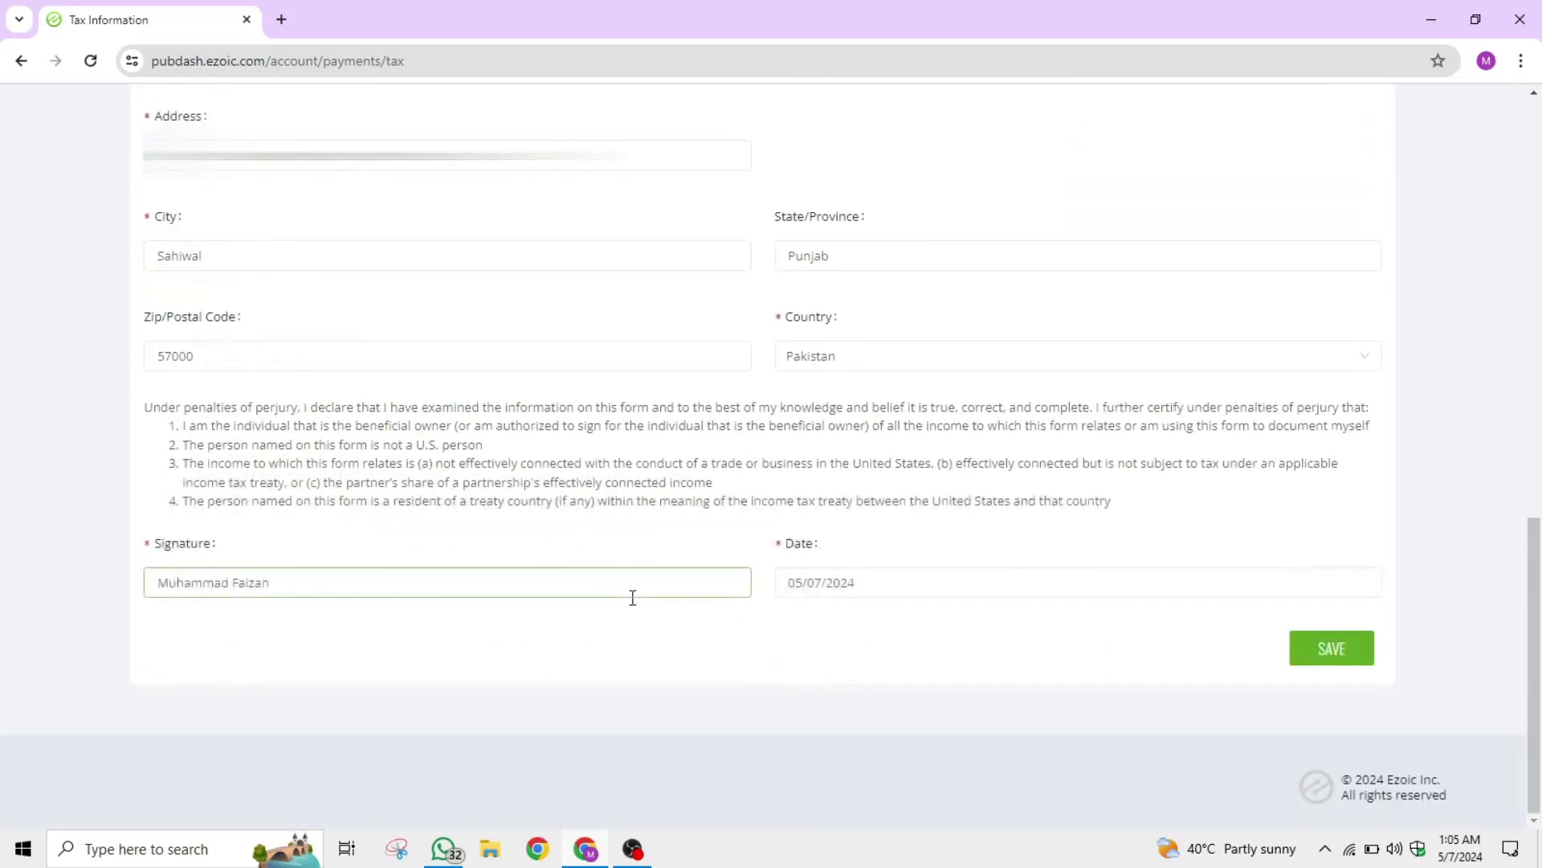
Save the tax form and confirm the address in the confirmation dialog.
left_click(1329, 651)
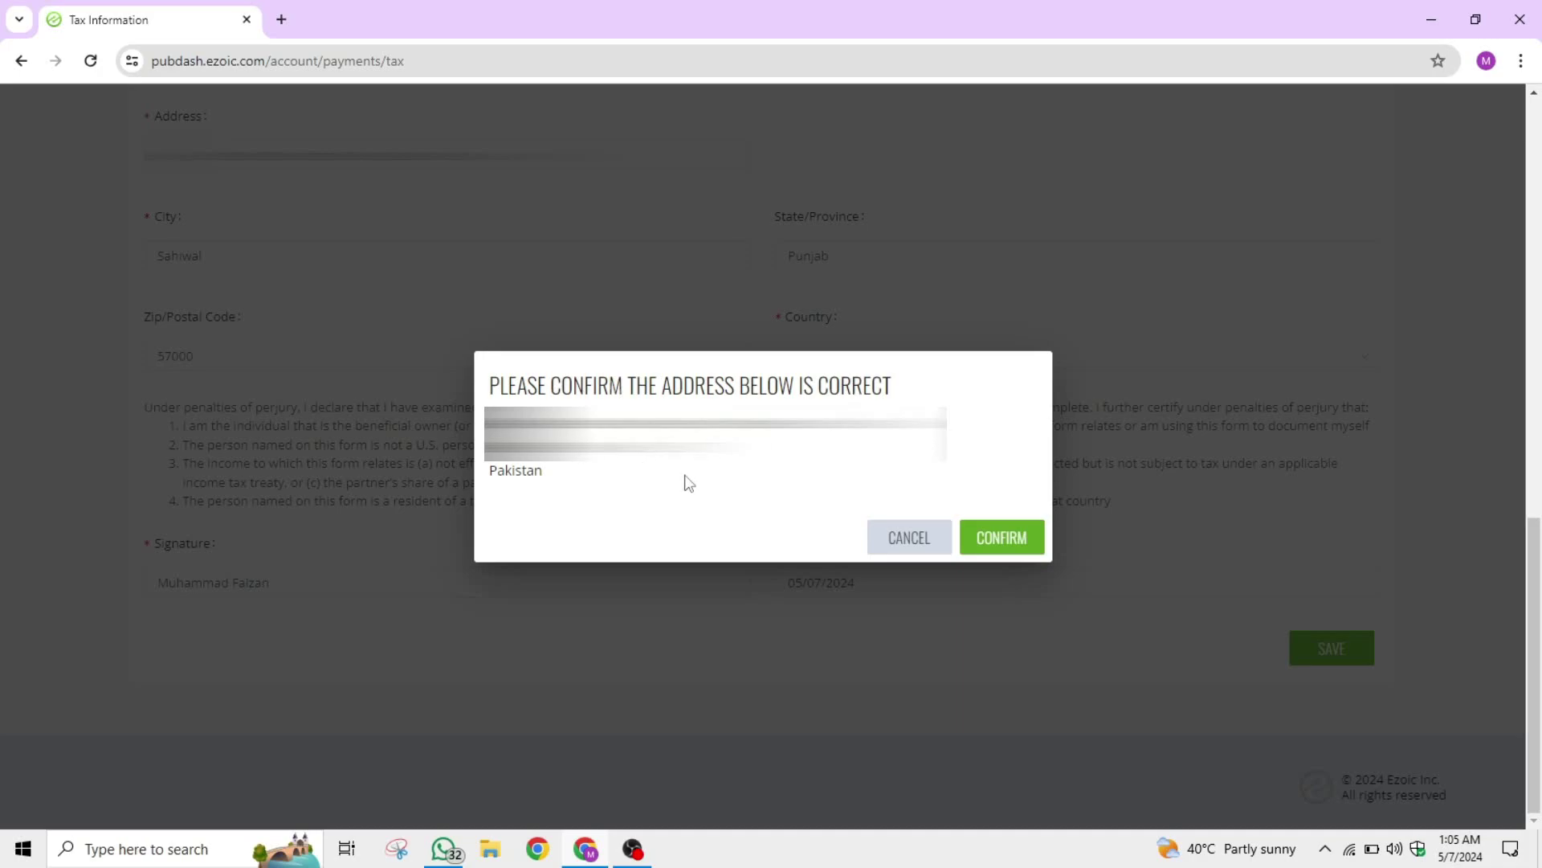
left_click(991, 535)
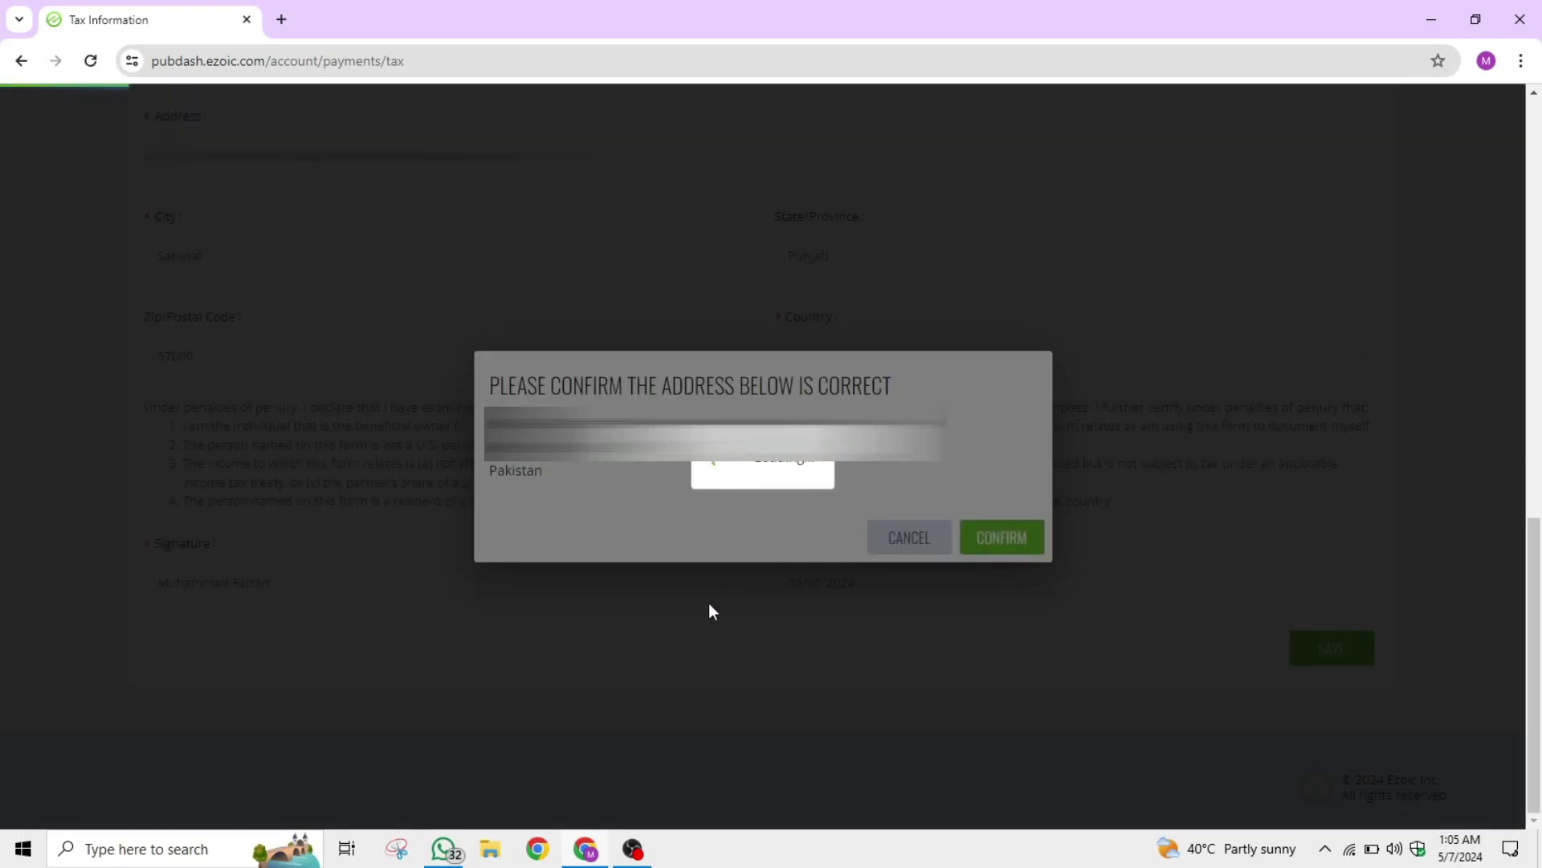
scroll(826, 534, "up", 6)
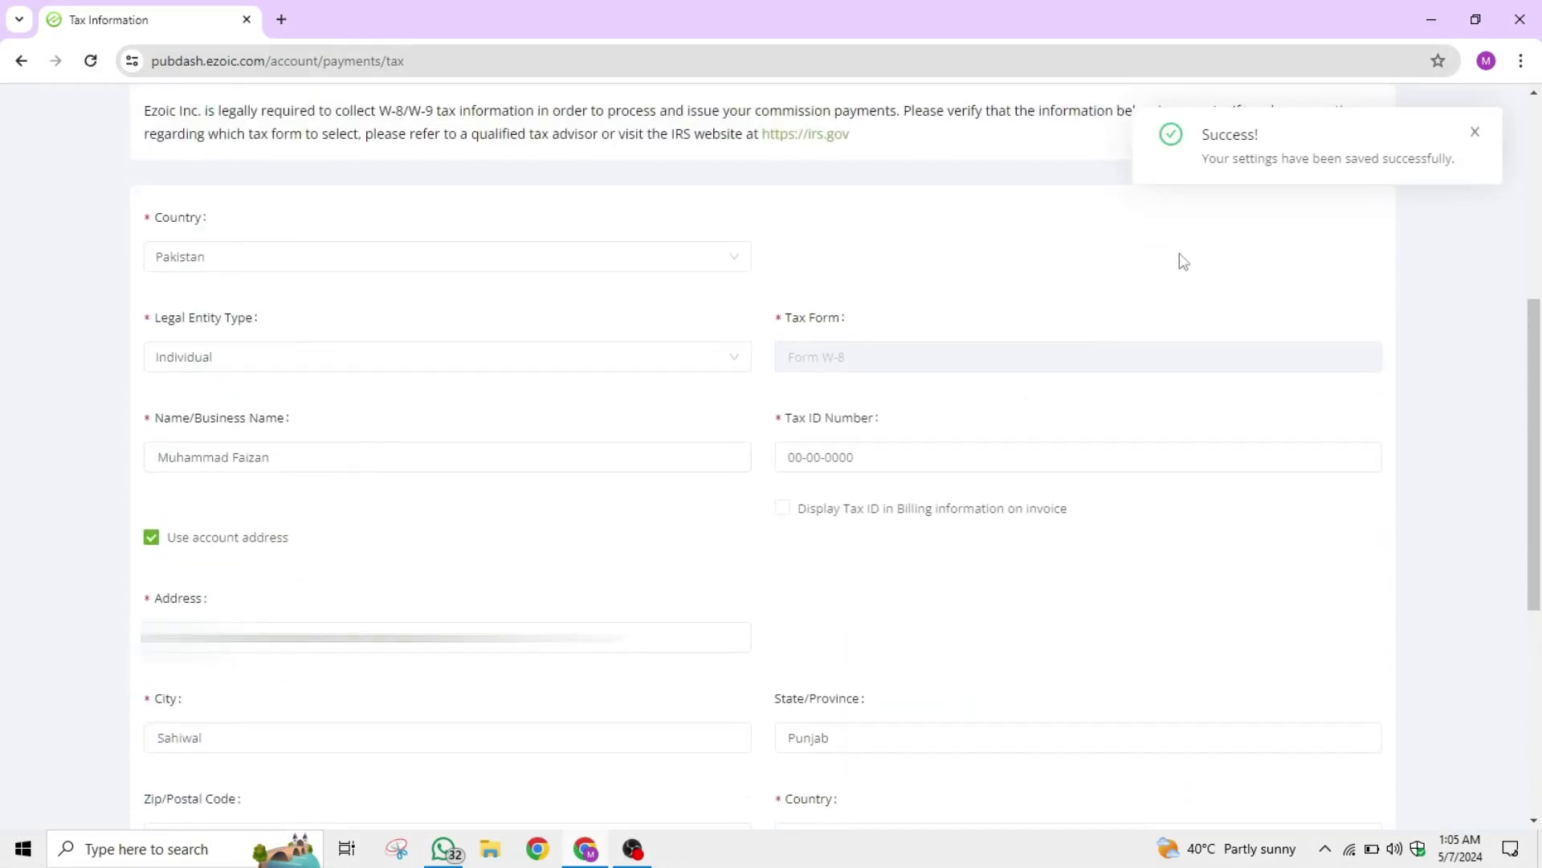
scroll(382, 423, "up", 5)
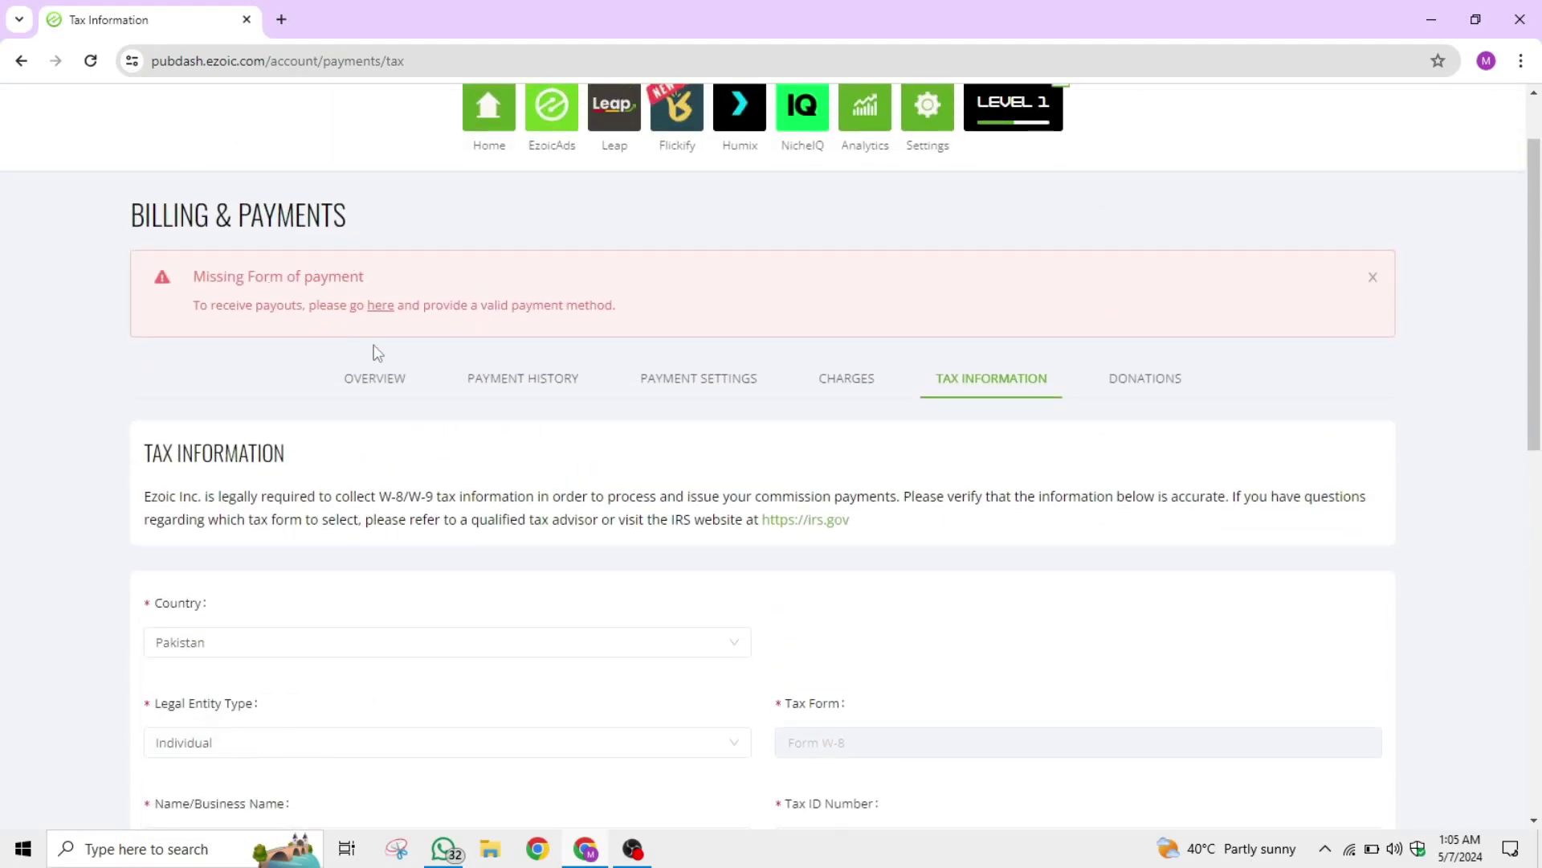
left_click_drag(152, 454, 394, 465)
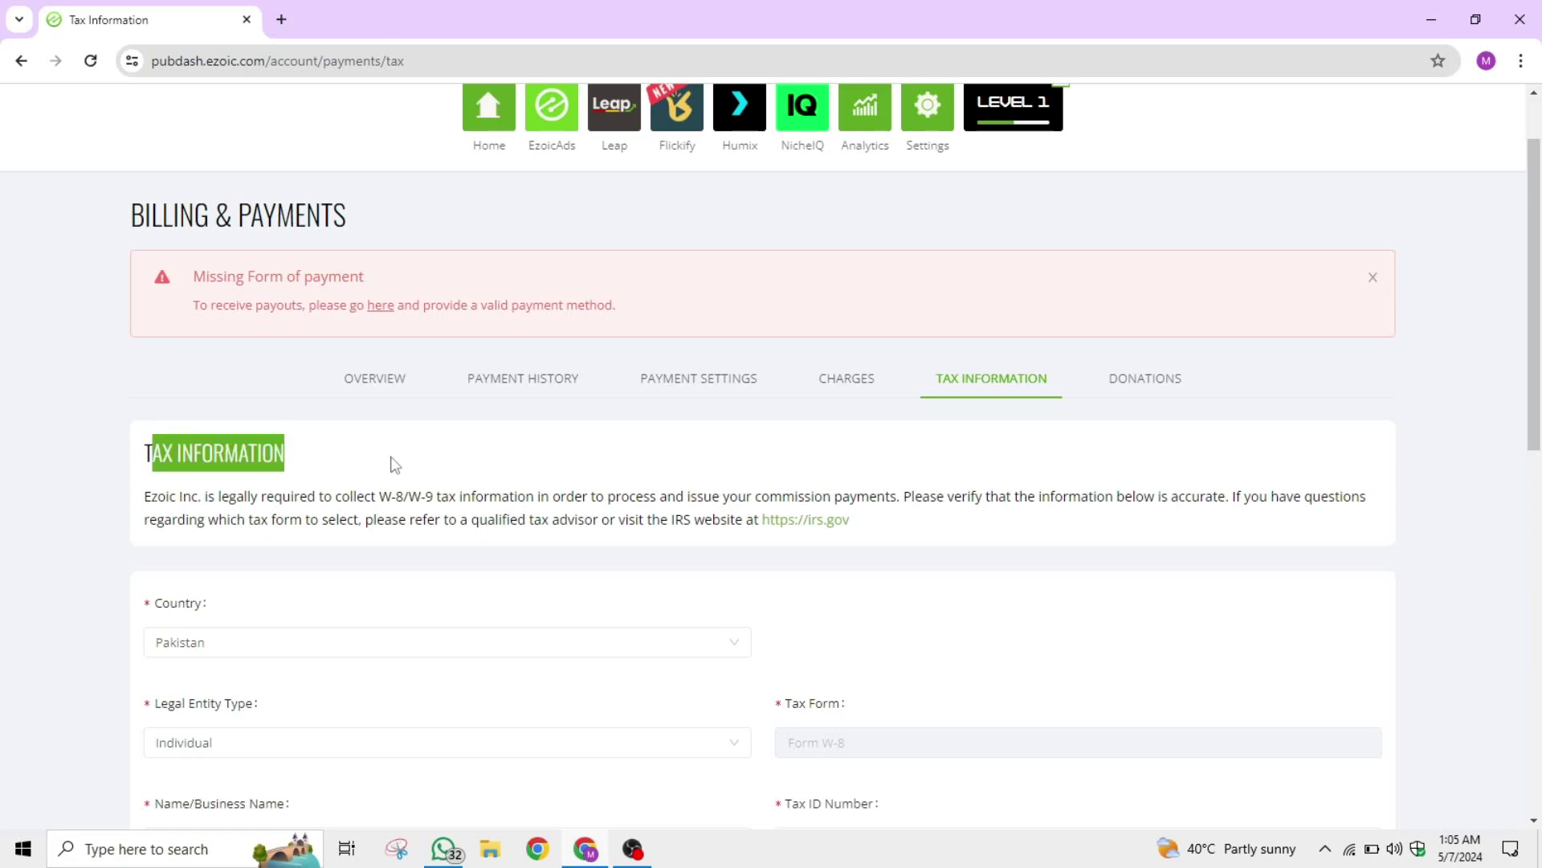
left_click(394, 465)
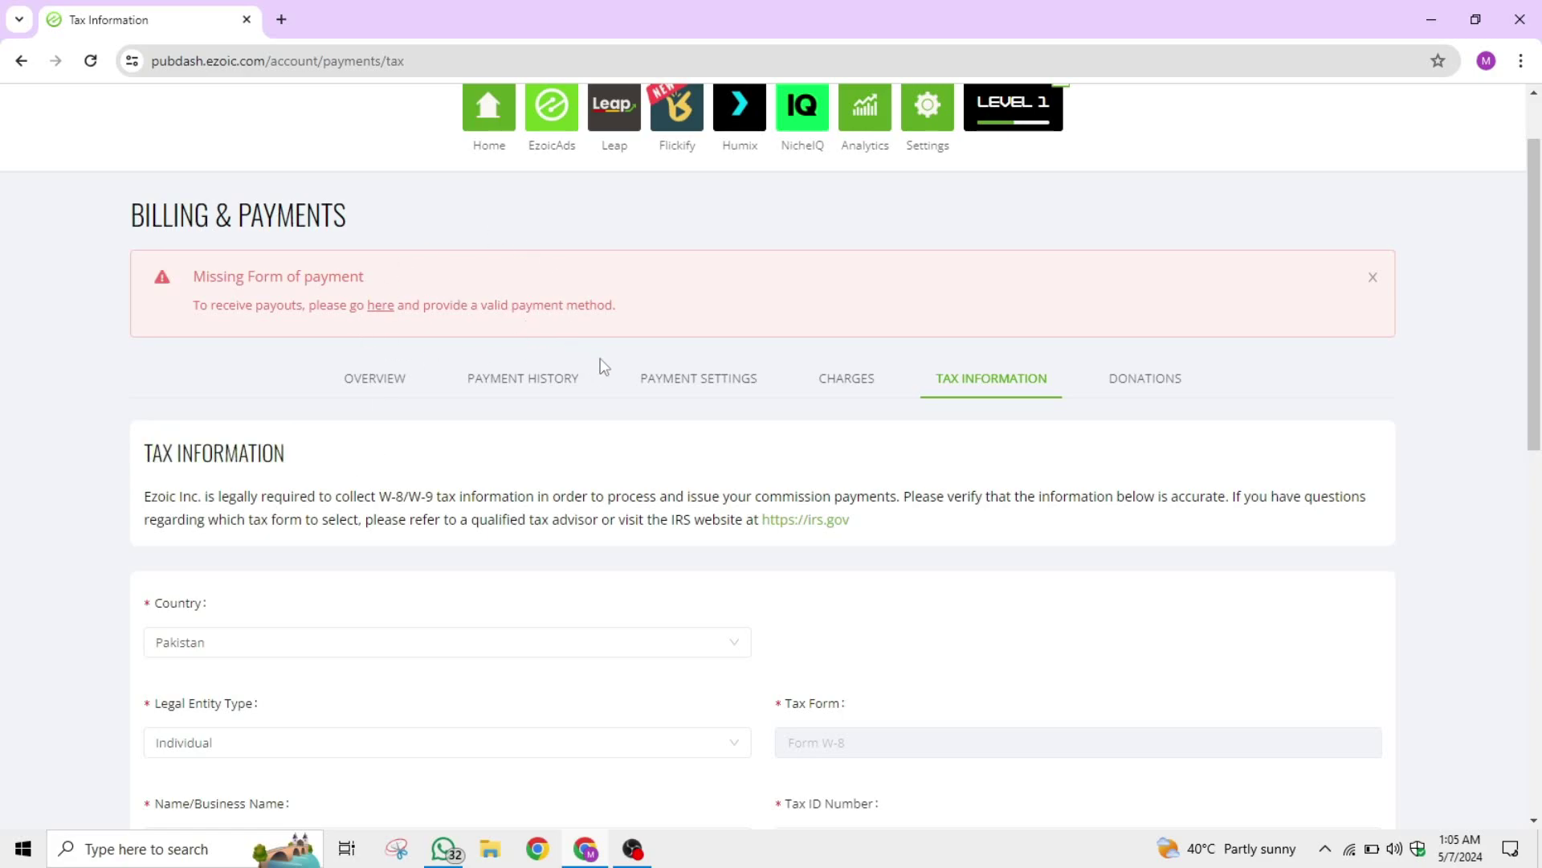
left_click_drag(191, 276, 384, 282)
left_click(384, 282)
left_click_drag(648, 310, 698, 317)
left_click(145, 284)
key("alt+Left")
left_click(699, 322)
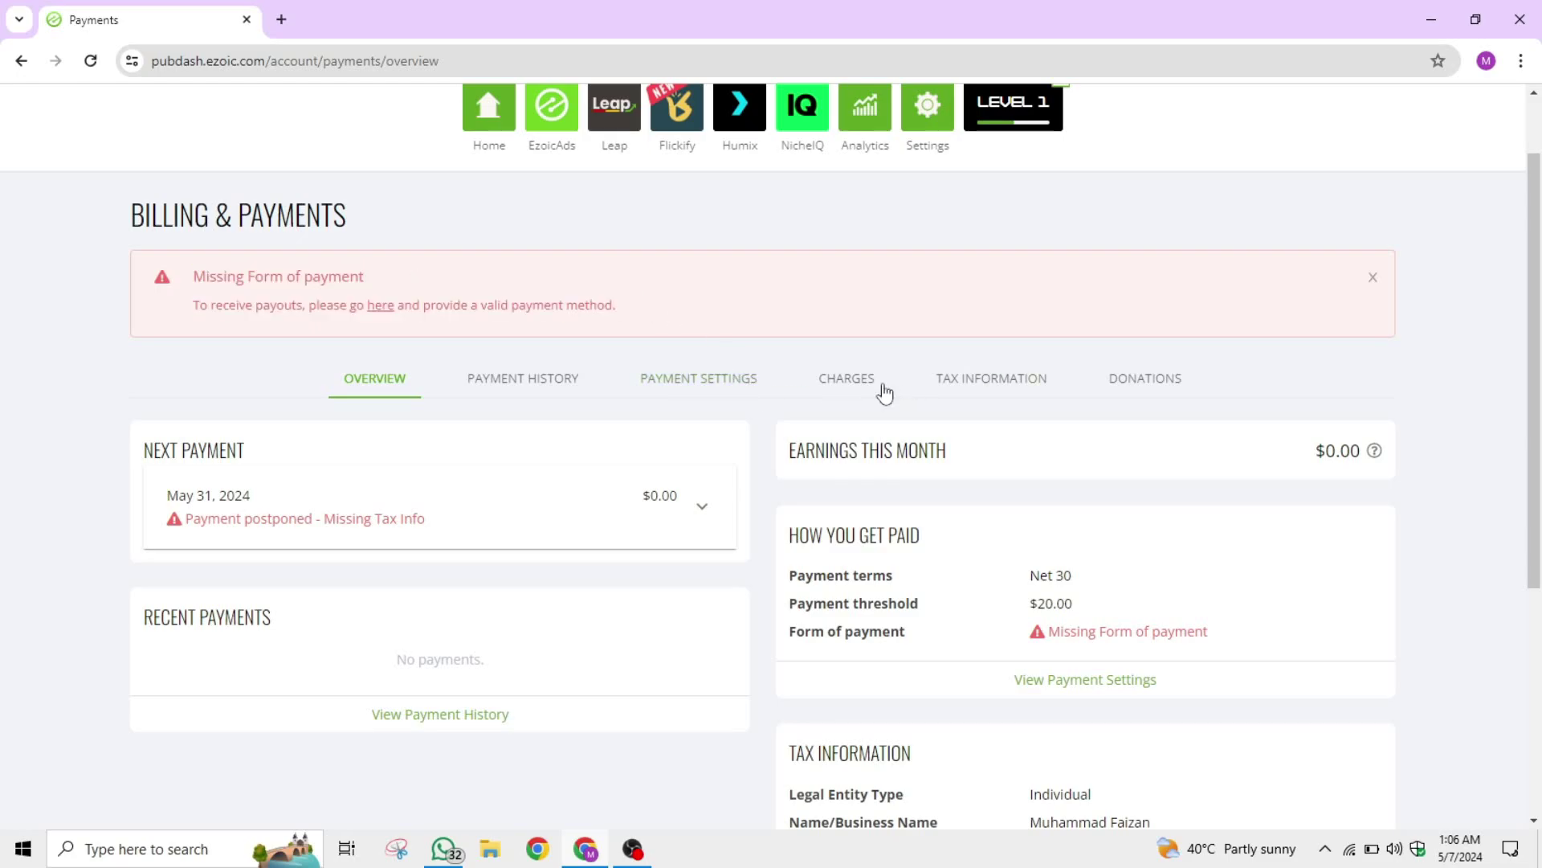
left_click(1012, 379)
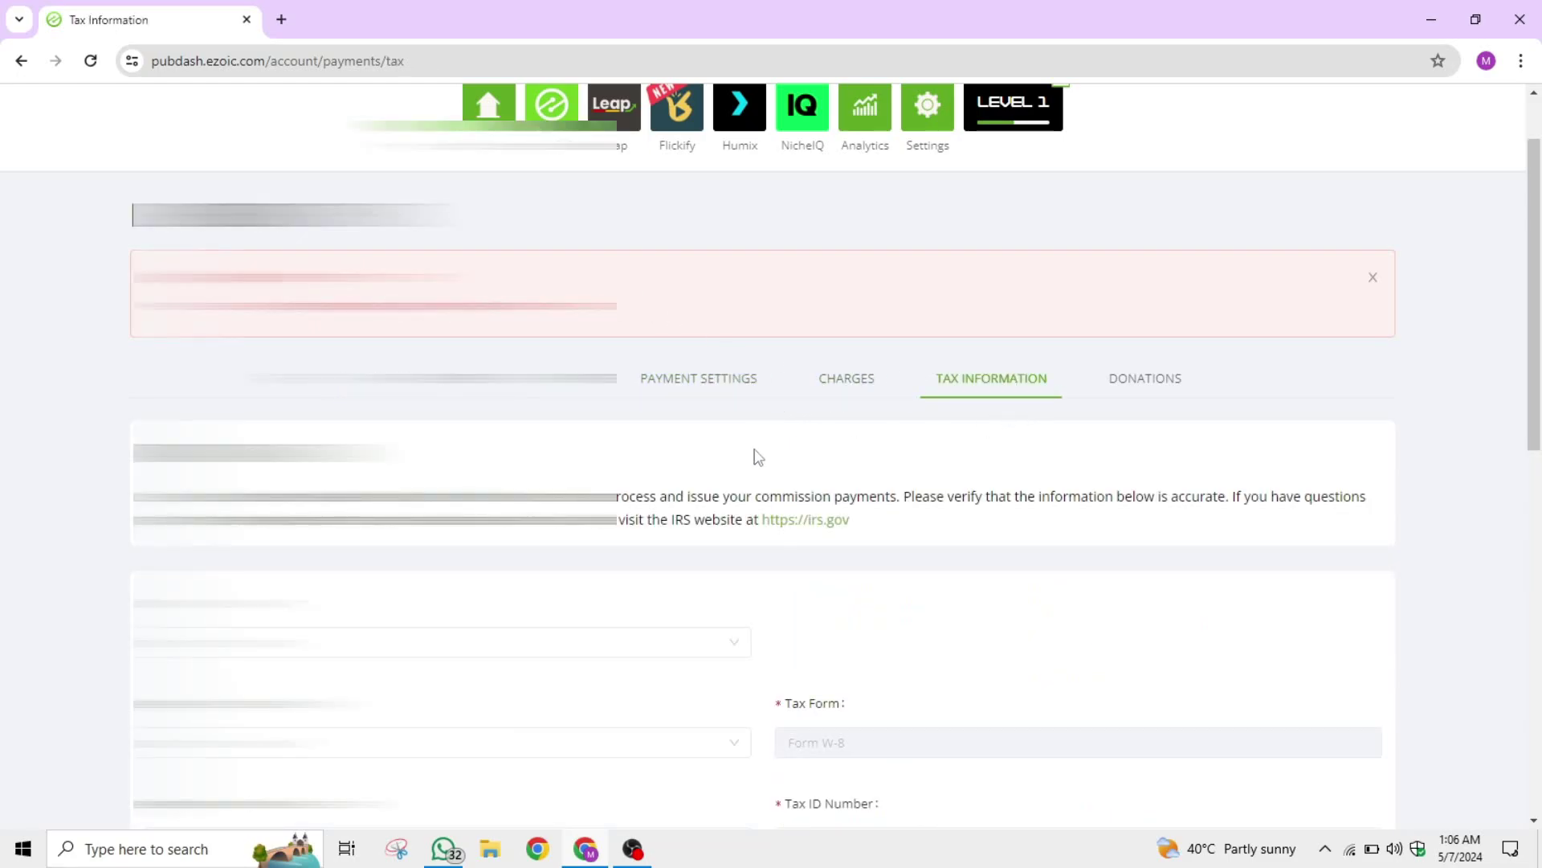
scroll(755, 459, "down", 10)
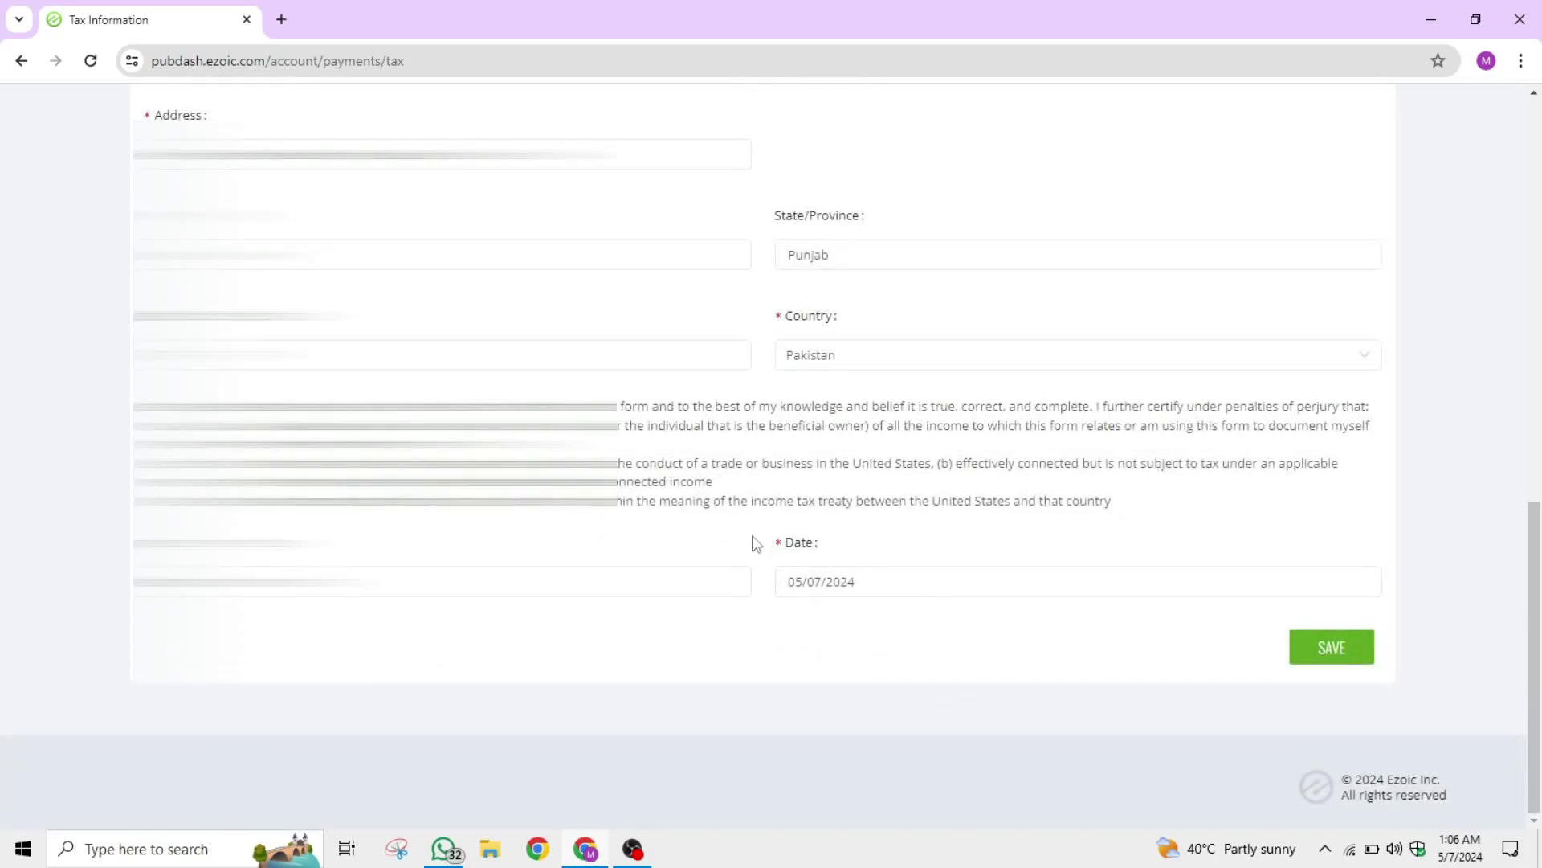
scroll(755, 530, "up", 10)
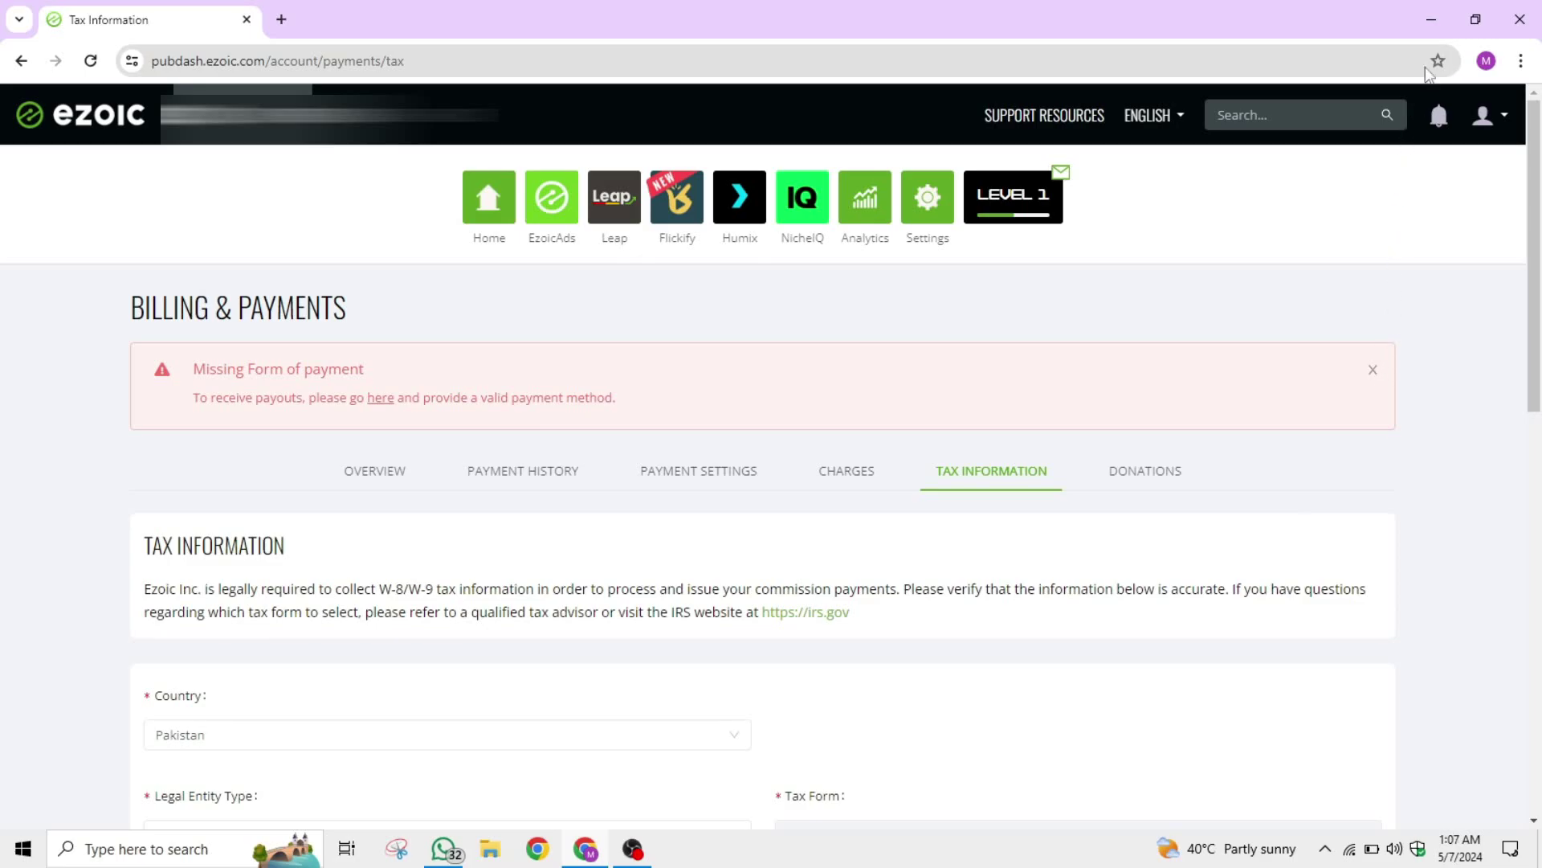
Minimize the Chrome window to reveal the desktop.
left_click(1437, 26)
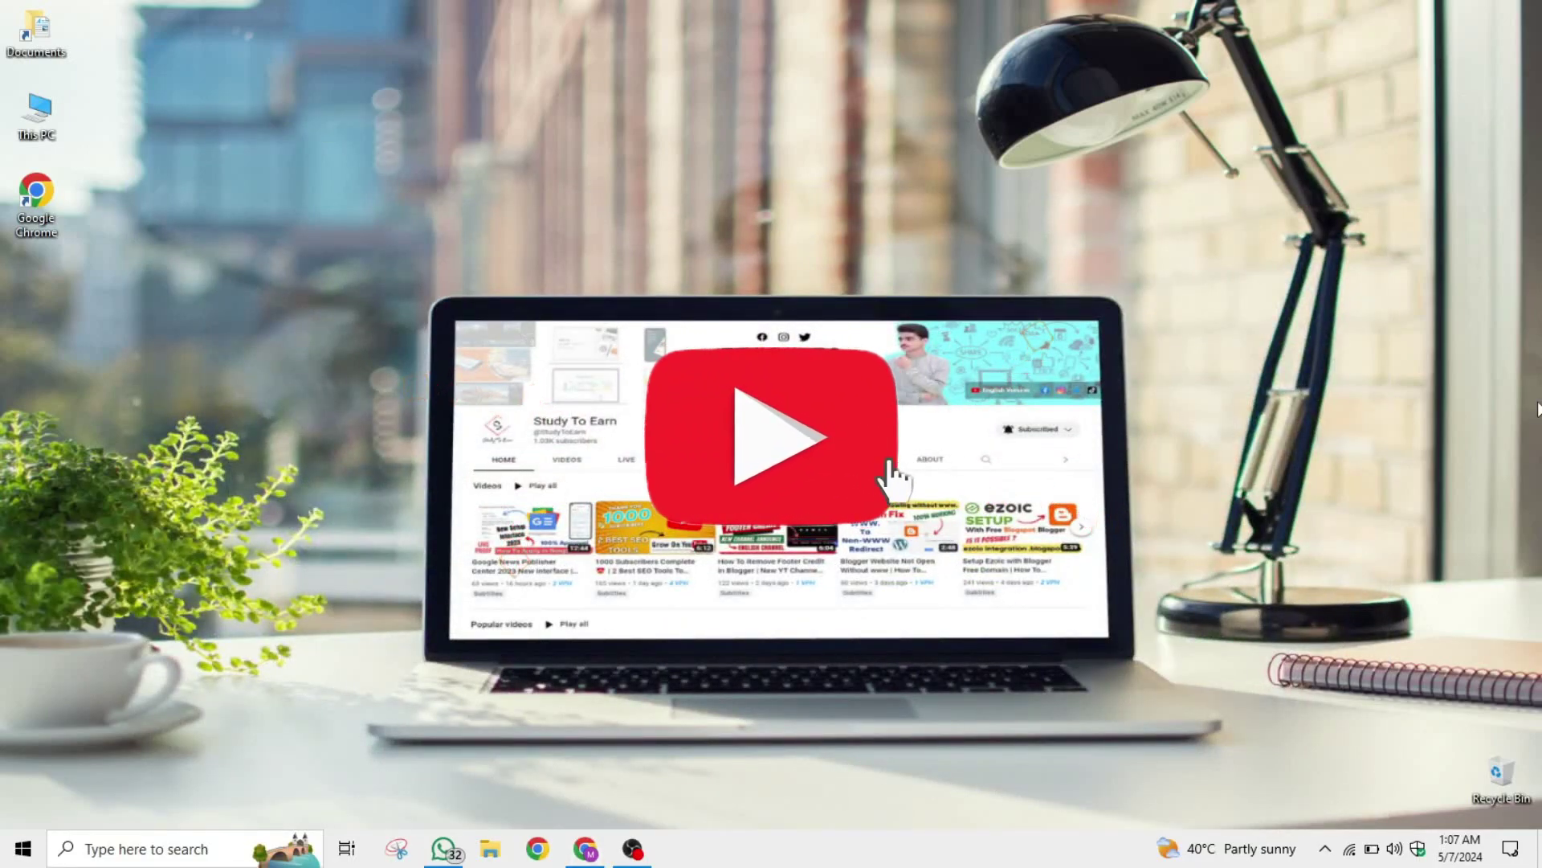